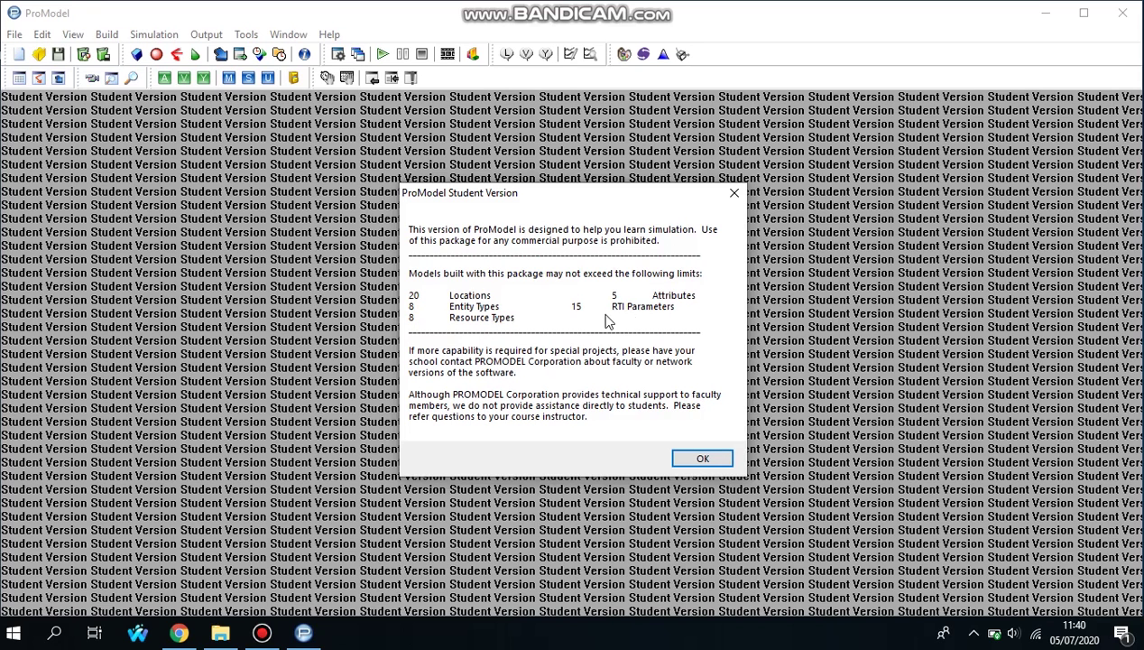
Dismiss the student version notice and open the model TM Permodelan dan Simulasi from the Desktop.
{"action": "left_click", "coordinate": [693, 461]}
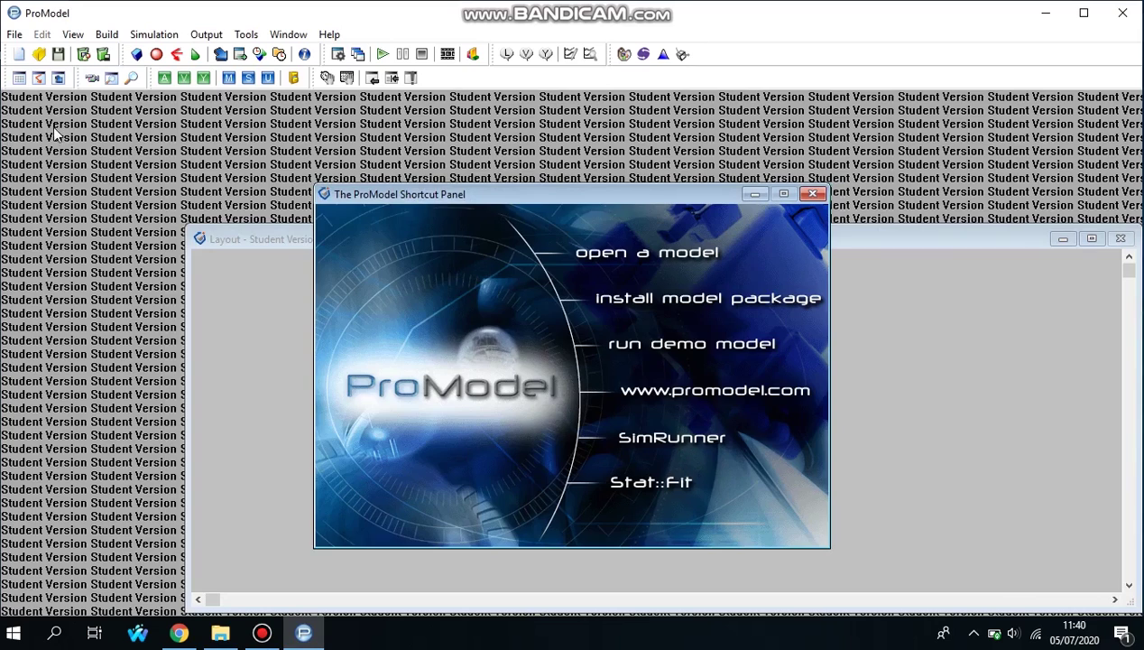
{"action": "left_click", "coordinate": [14, 36]}
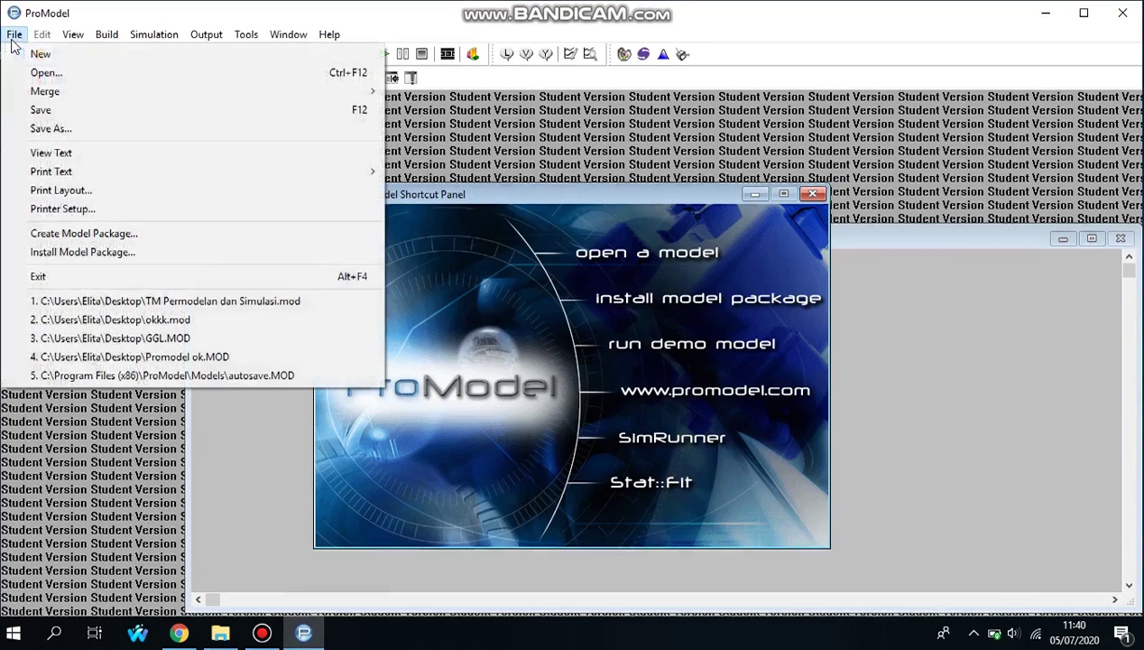
{"action": "left_click", "coordinate": [44, 73]}
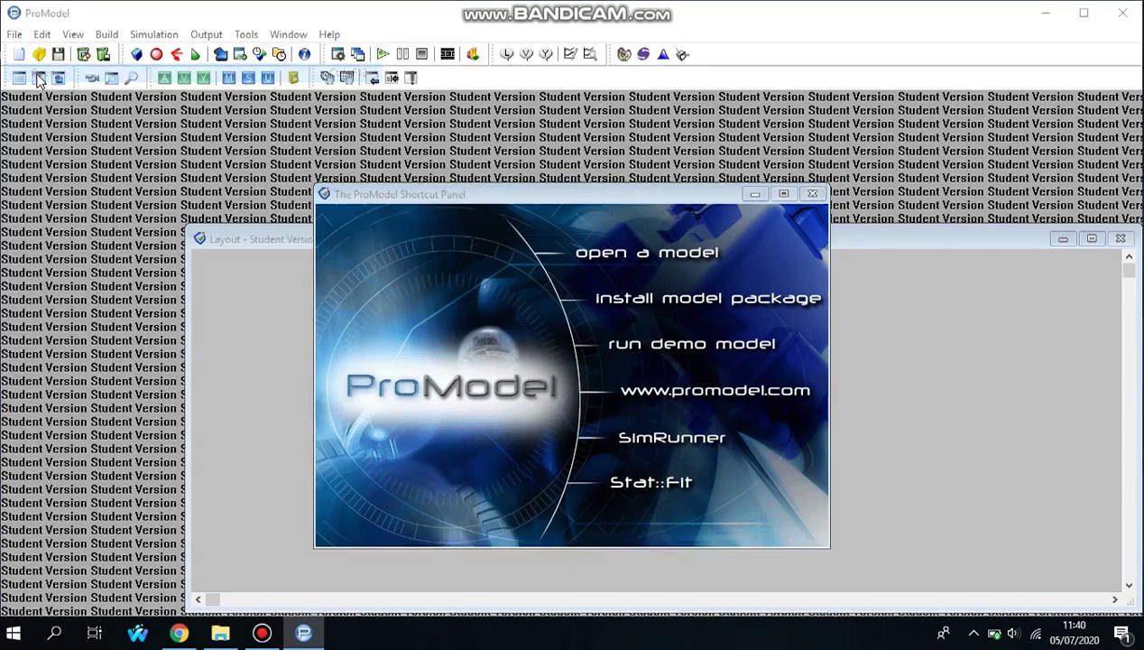
{"action": "left_click", "coordinate": [94, 226]}
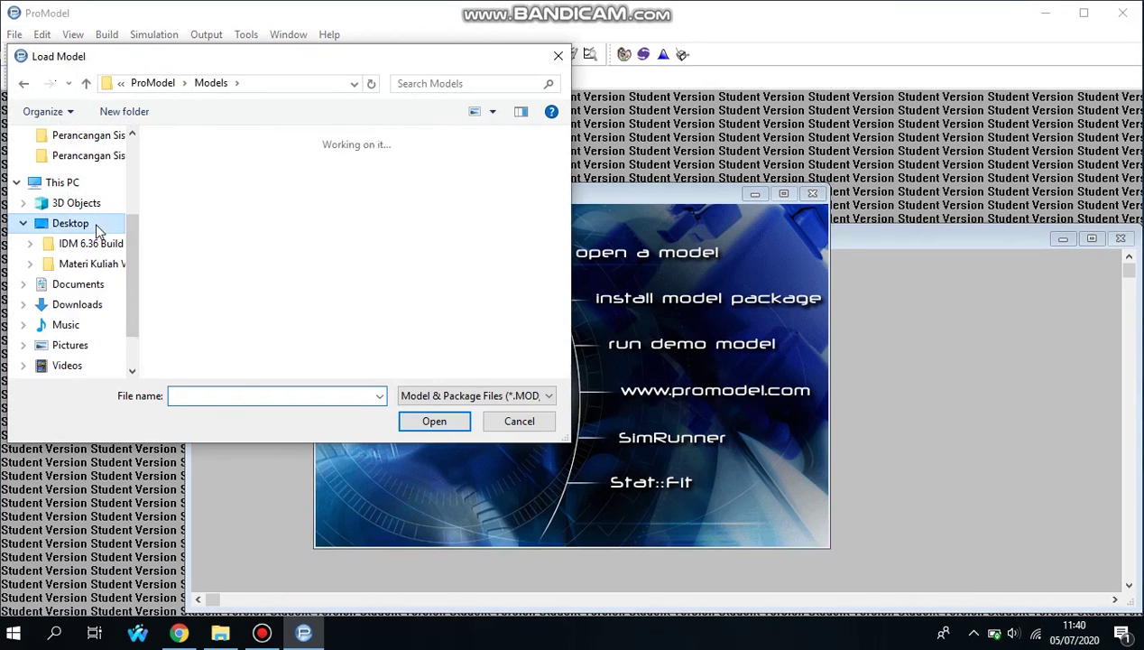
{"action": "left_click", "coordinate": [493, 199]}
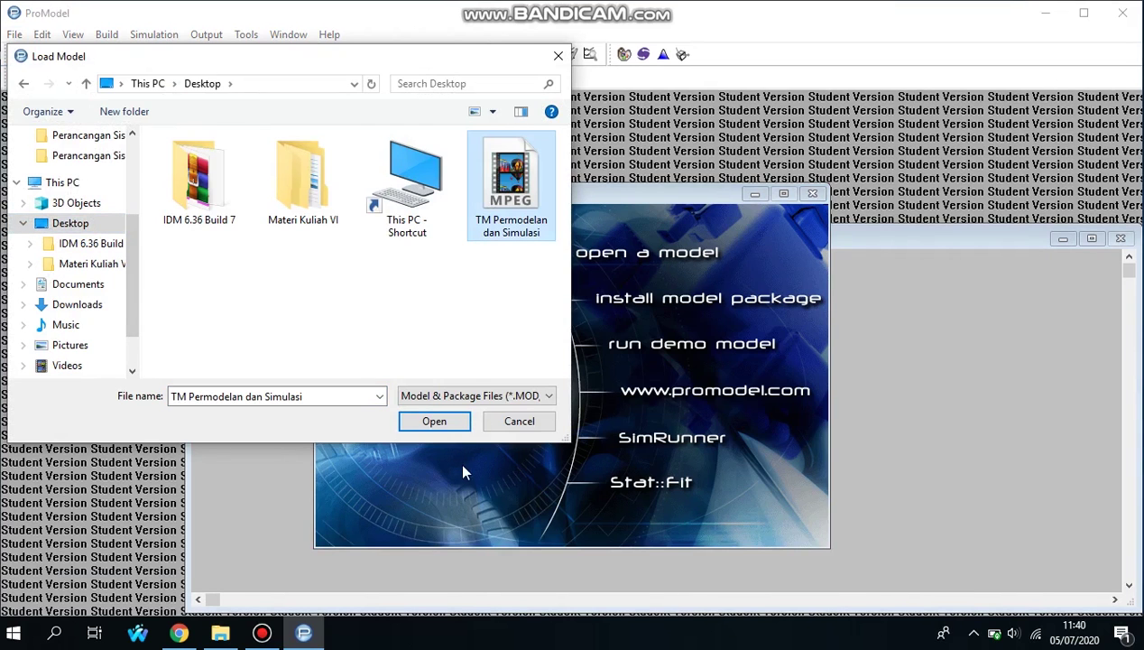
{"action": "left_click", "coordinate": [436, 418]}
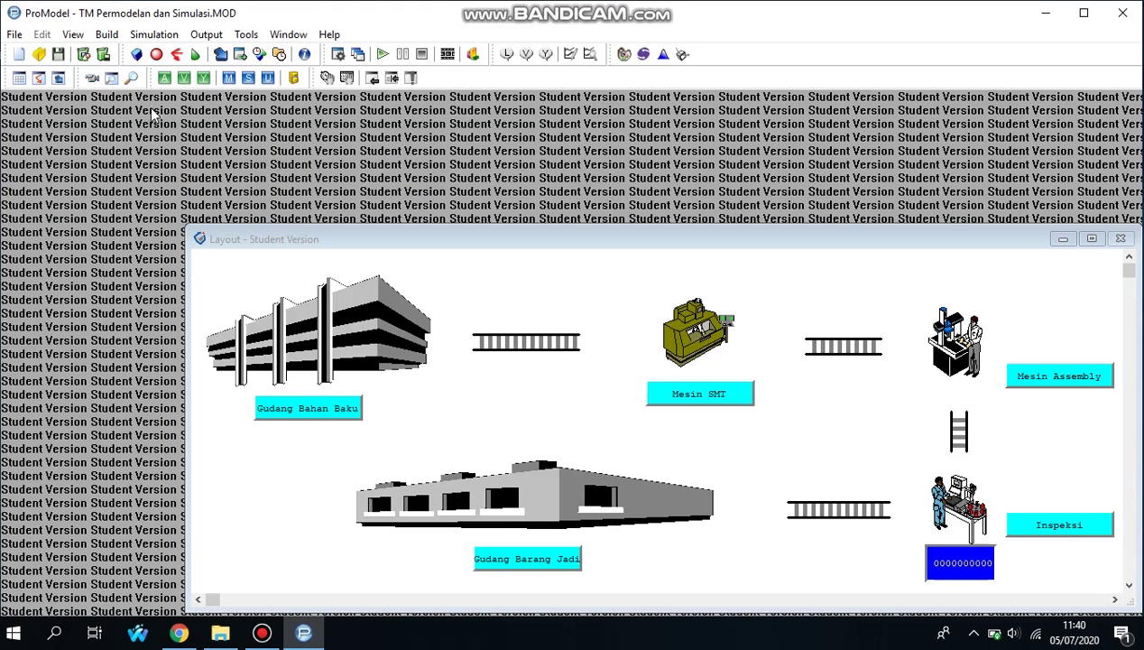
Open the model's Locations table and review the decision rules of Coveyor_1, accepting them as they are.
{"action": "left_click", "coordinate": [109, 35]}
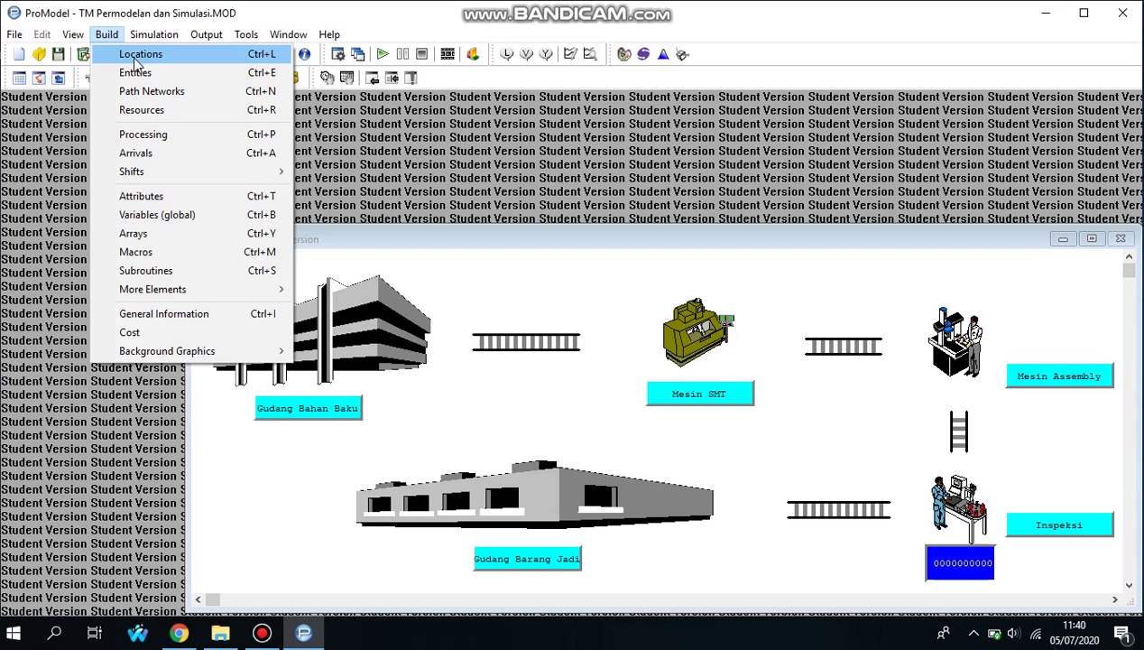
{"action": "left_click", "coordinate": [137, 56]}
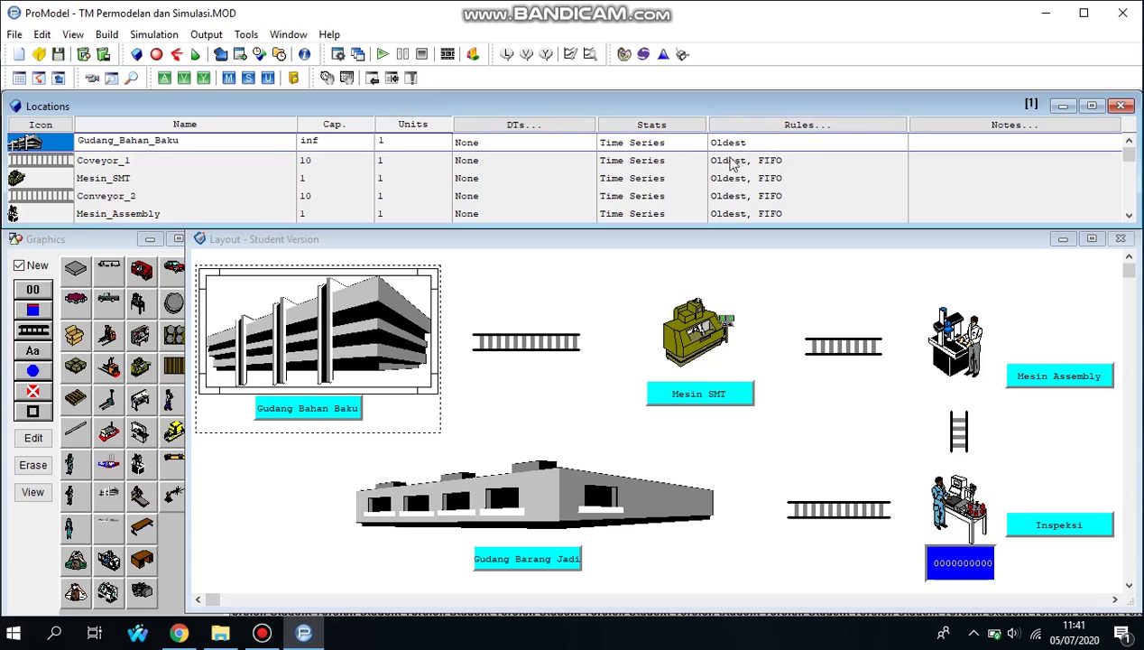
{"action": "left_click", "coordinate": [129, 166]}
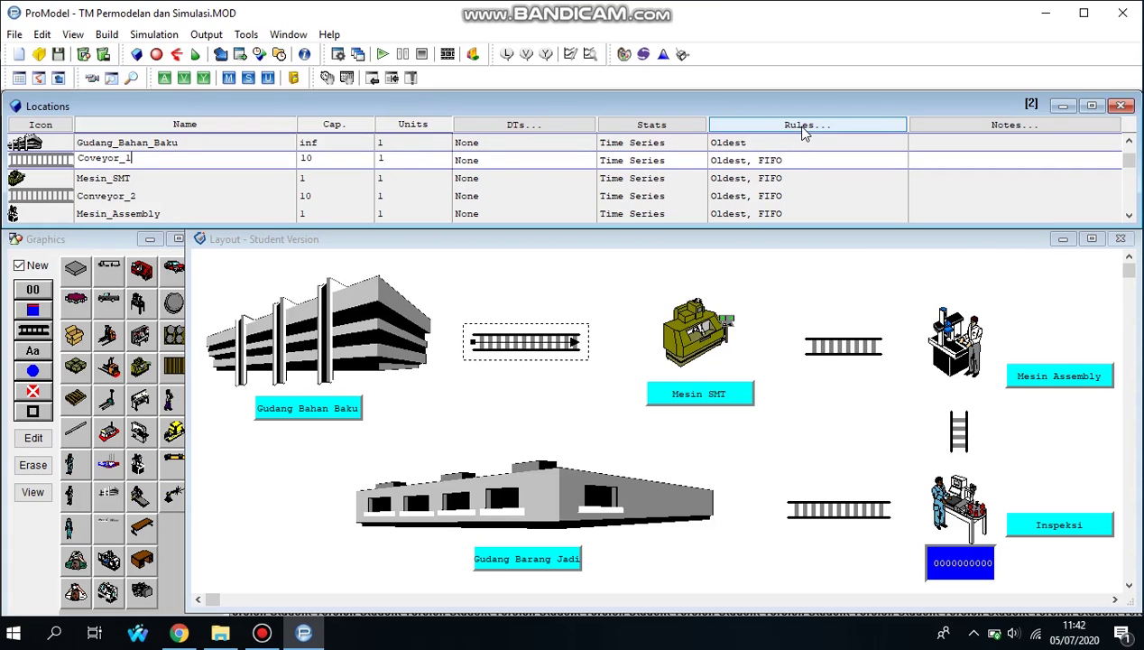
{"action": "left_click", "coordinate": [800, 126]}
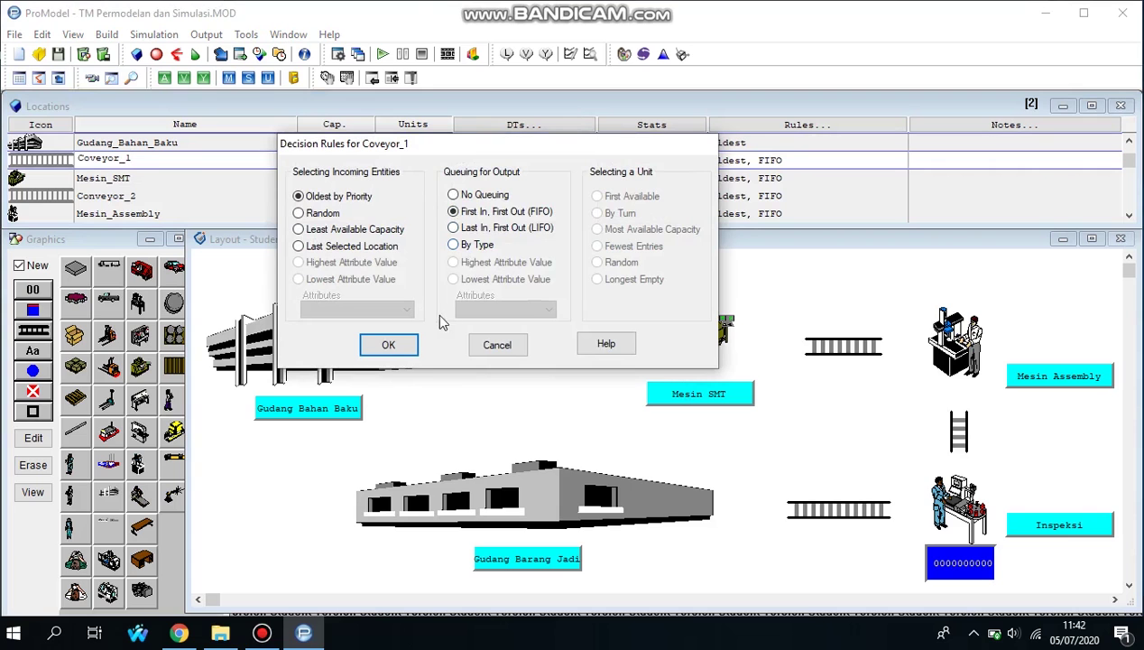
{"action": "left_click", "coordinate": [394, 348]}
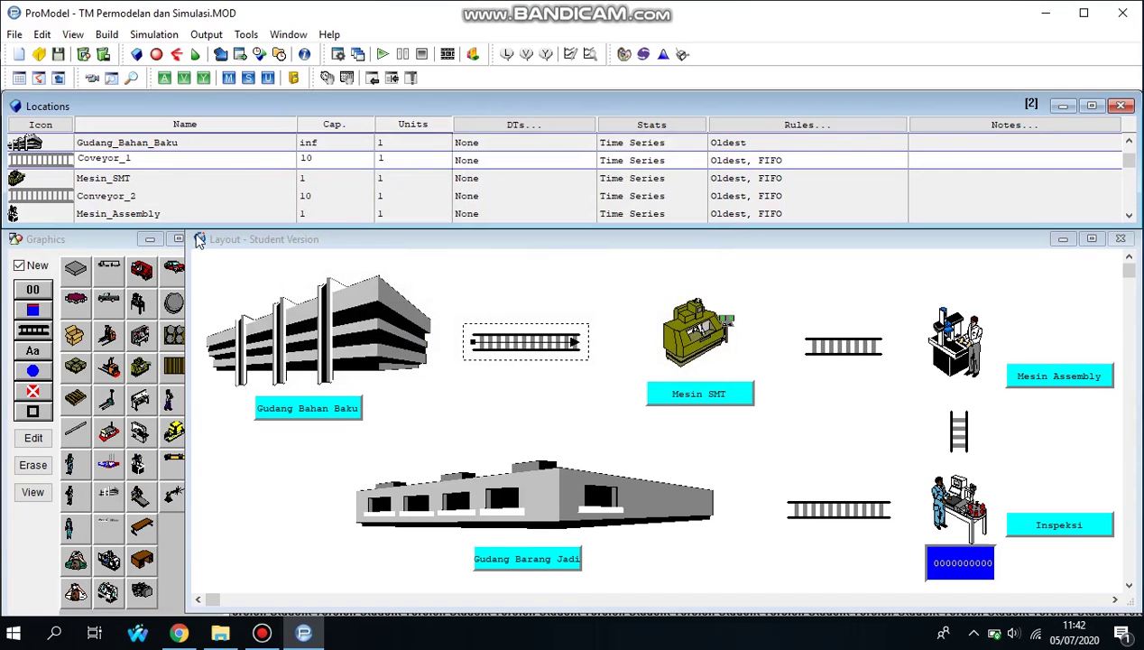
Examine the settings of the remaining locations one by one, from Mesin_SMT through Gudang_Barang_Jadi.
{"action": "left_click", "coordinate": [129, 180]}
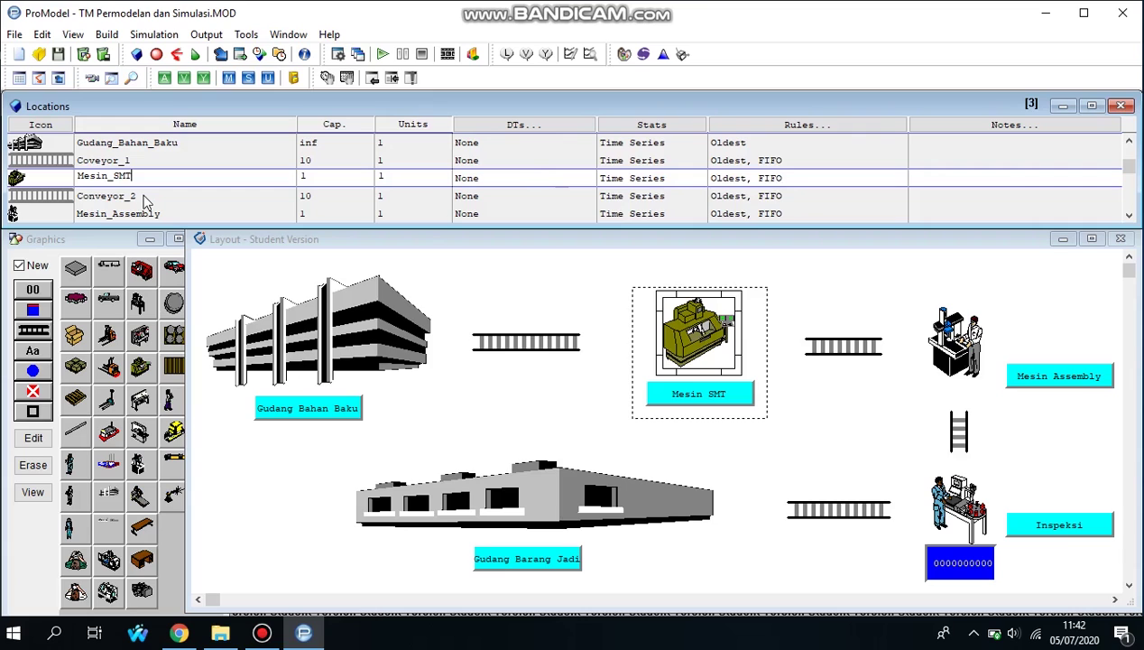
{"action": "left_click", "coordinate": [145, 198]}
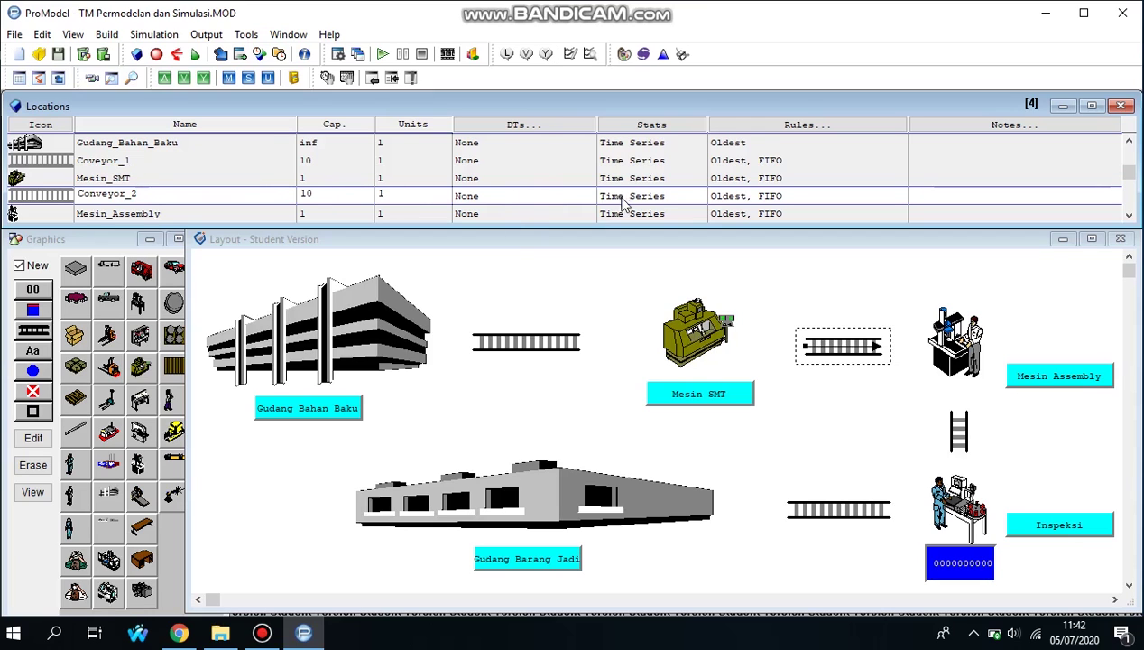
{"action": "left_click", "coordinate": [227, 214]}
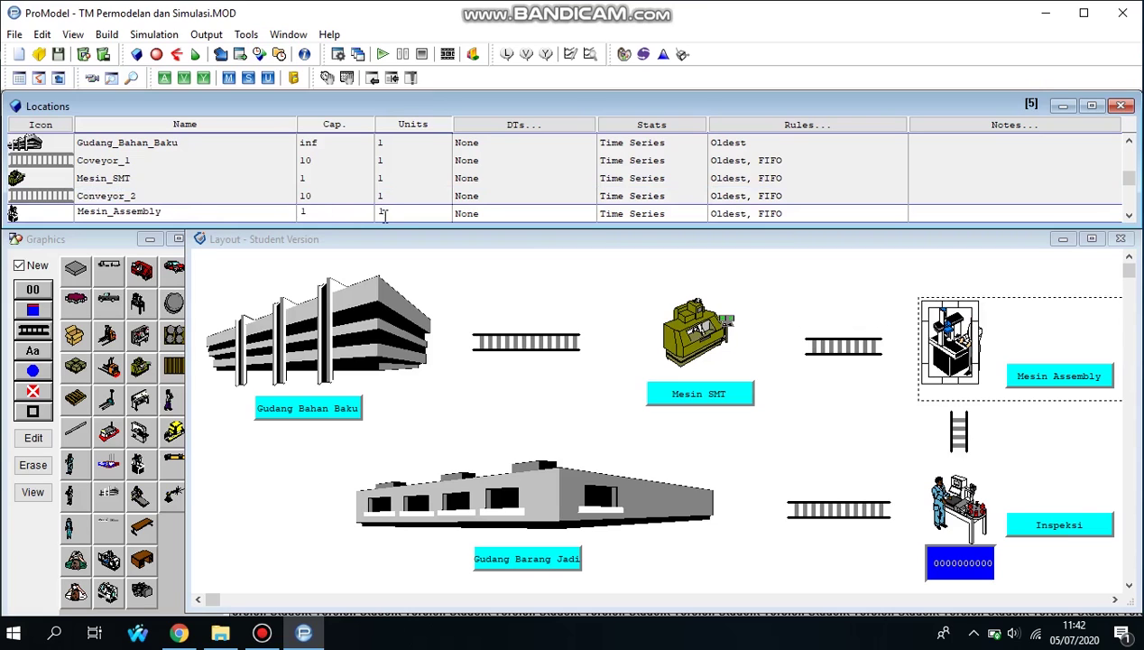
{"action": "key", "text": "Tab"}
{"action": "key", "text": "Down"}
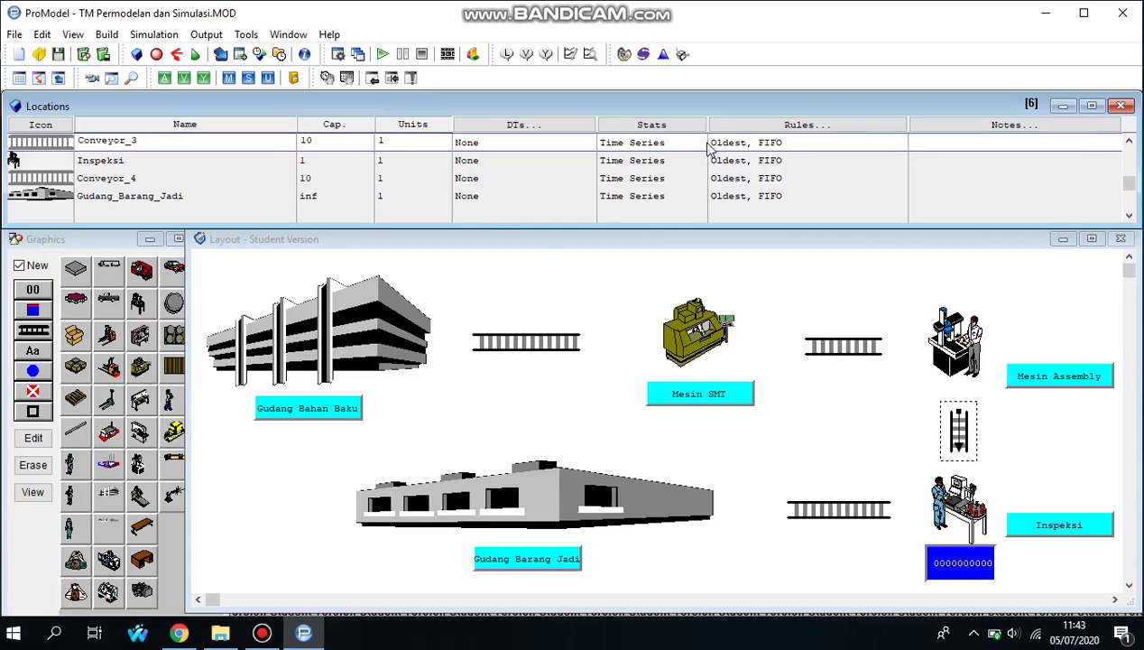
{"action": "left_click", "coordinate": [149, 166]}
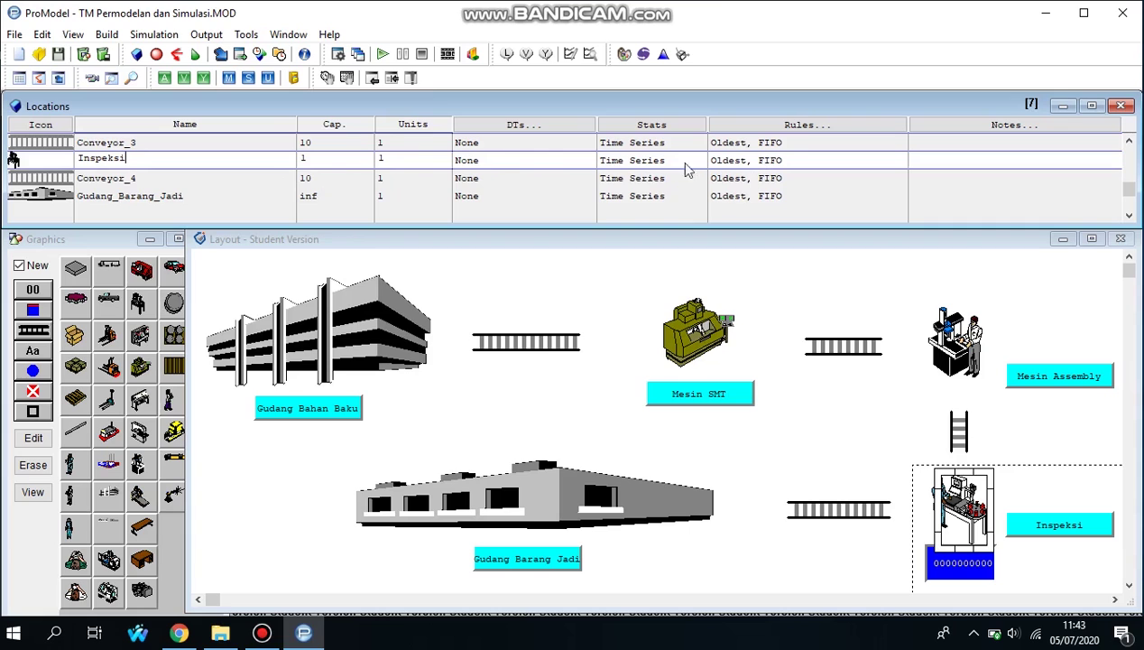
{"action": "left_click", "coordinate": [181, 181]}
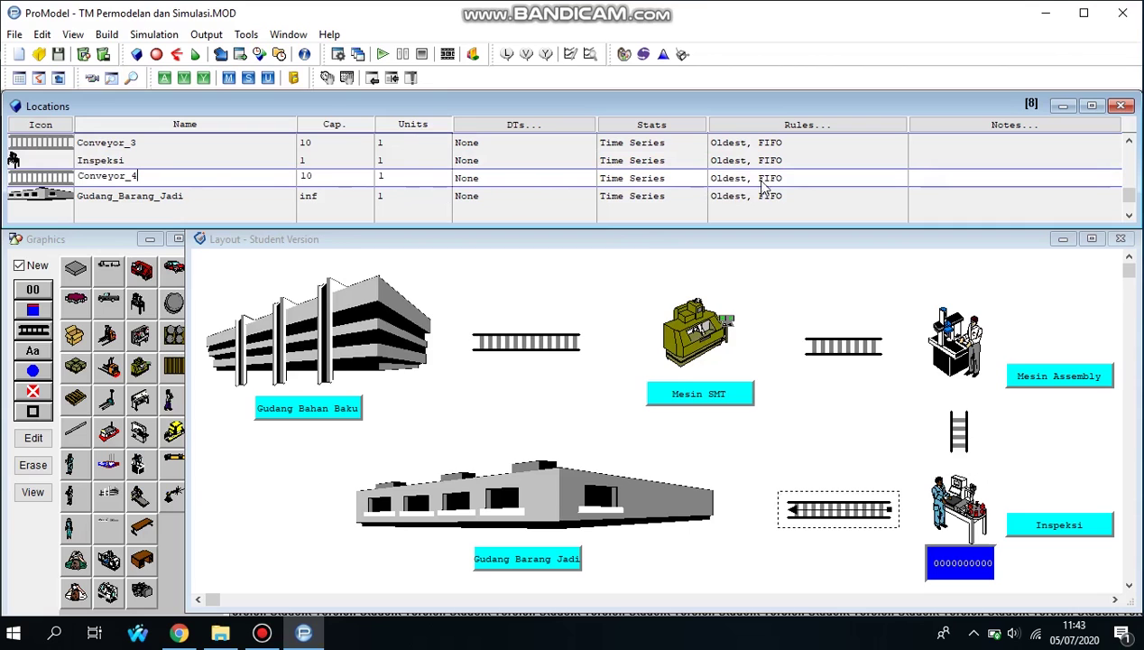
{"action": "left_click", "coordinate": [171, 200]}
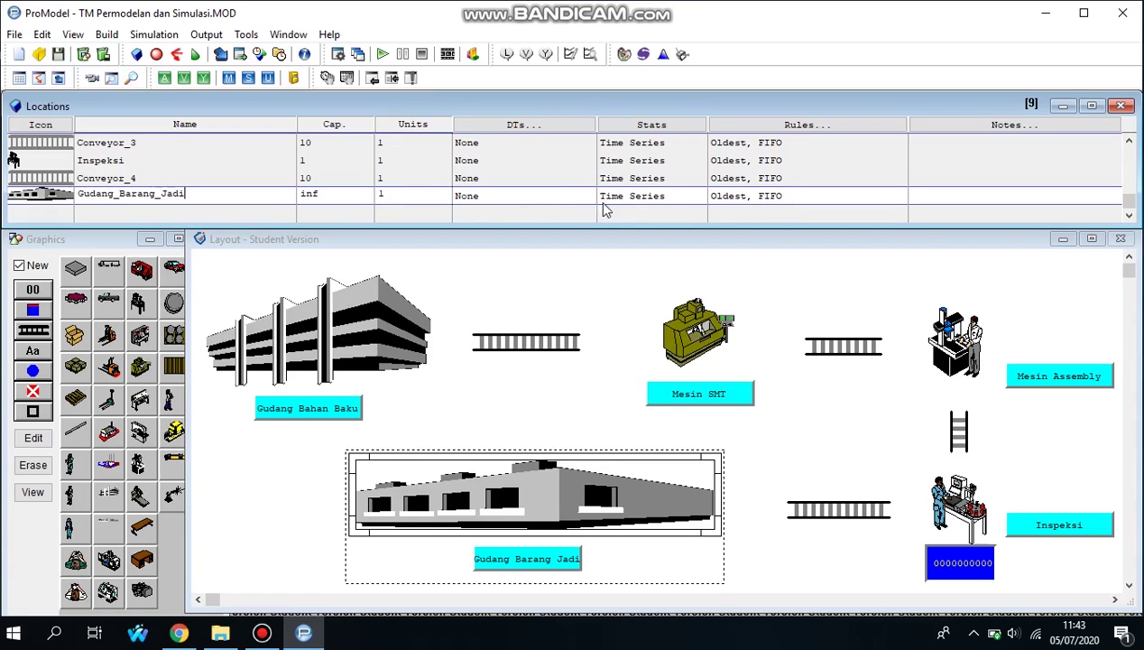
Open the Entities table and examine the Material and Sensor entities with their graphics.
{"action": "left_click", "coordinate": [109, 36]}
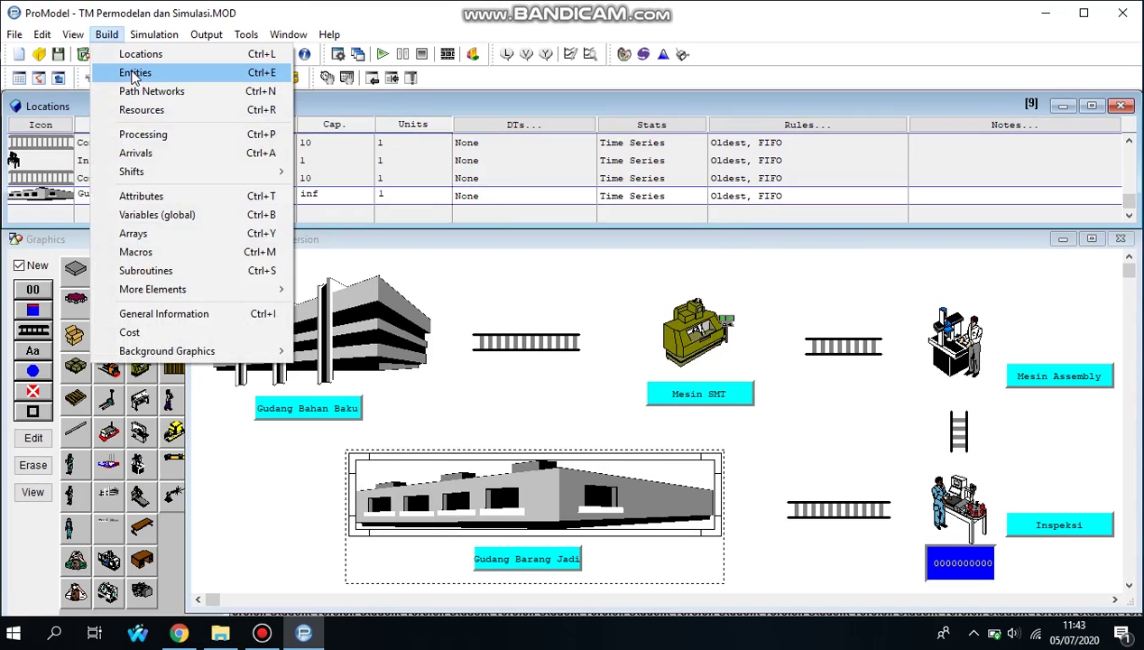
{"action": "left_click", "coordinate": [134, 73]}
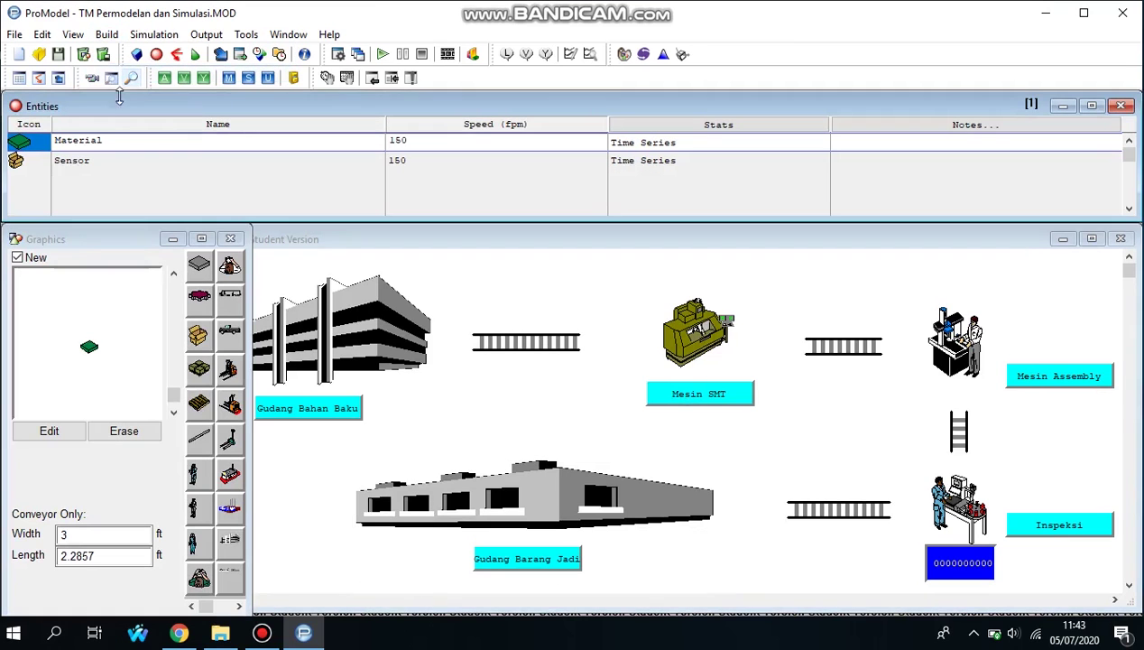
{"action": "left_click", "coordinate": [63, 164]}
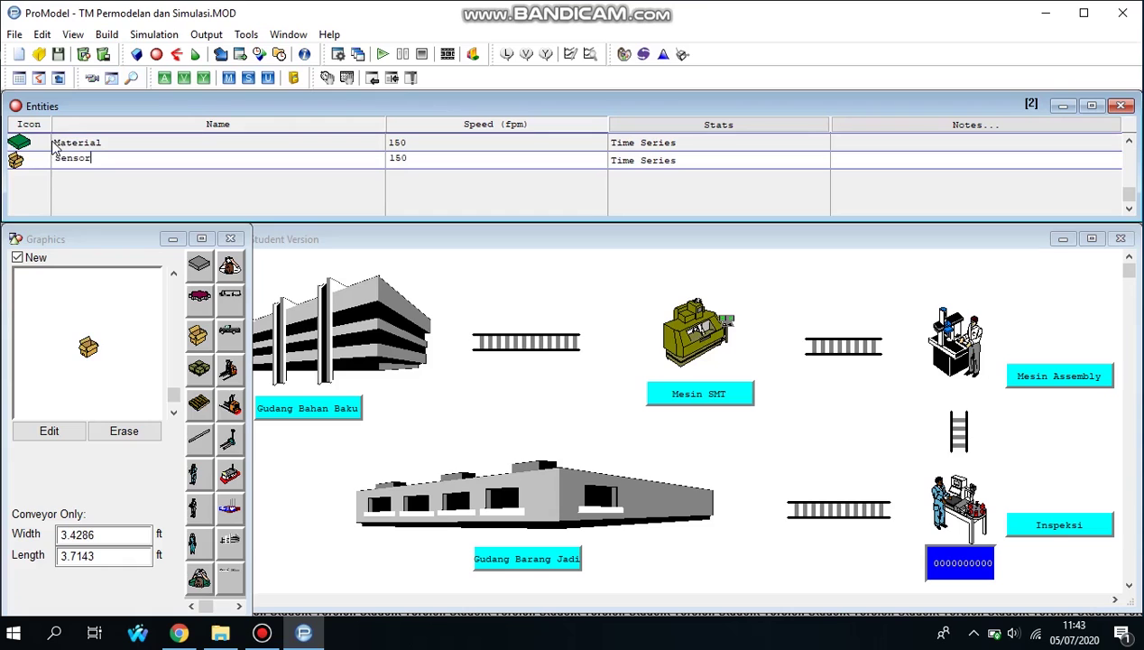
{"action": "left_click", "coordinate": [52, 150]}
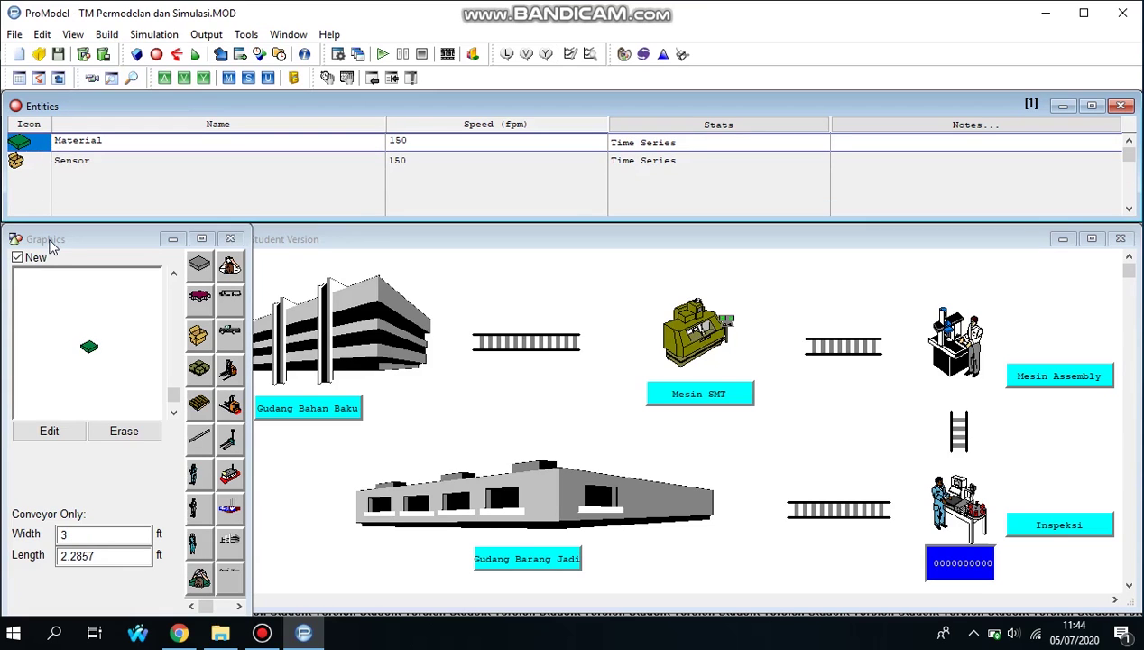
{"action": "left_click", "coordinate": [65, 441]}
{"action": "left_click", "coordinate": [349, 528]}
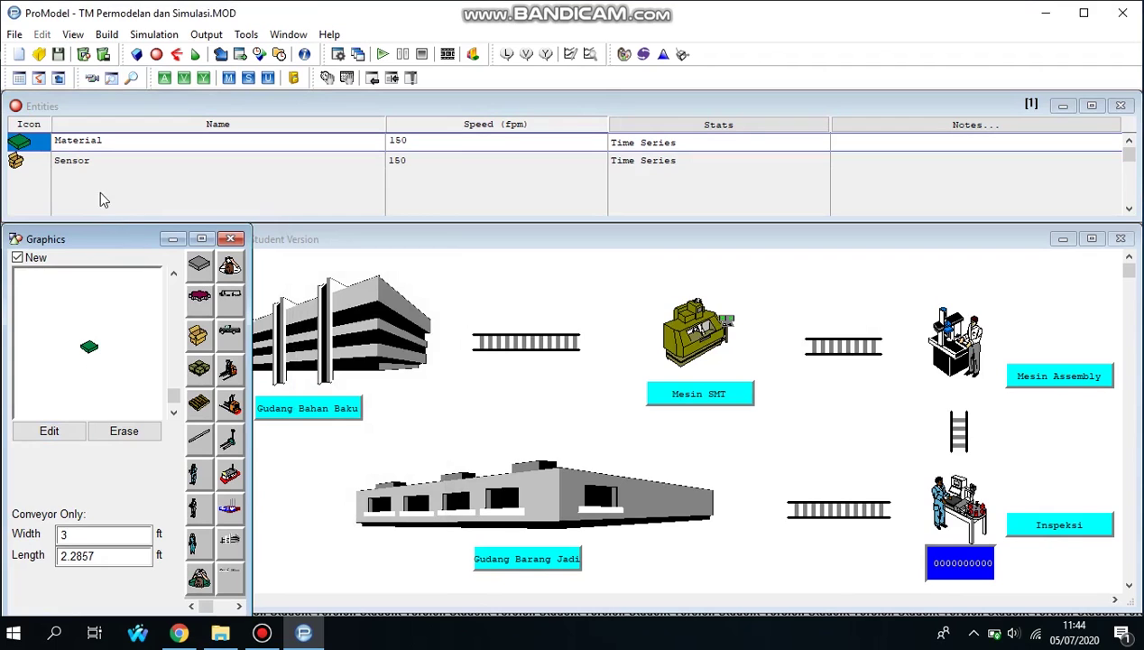
{"action": "left_click", "coordinate": [72, 165]}
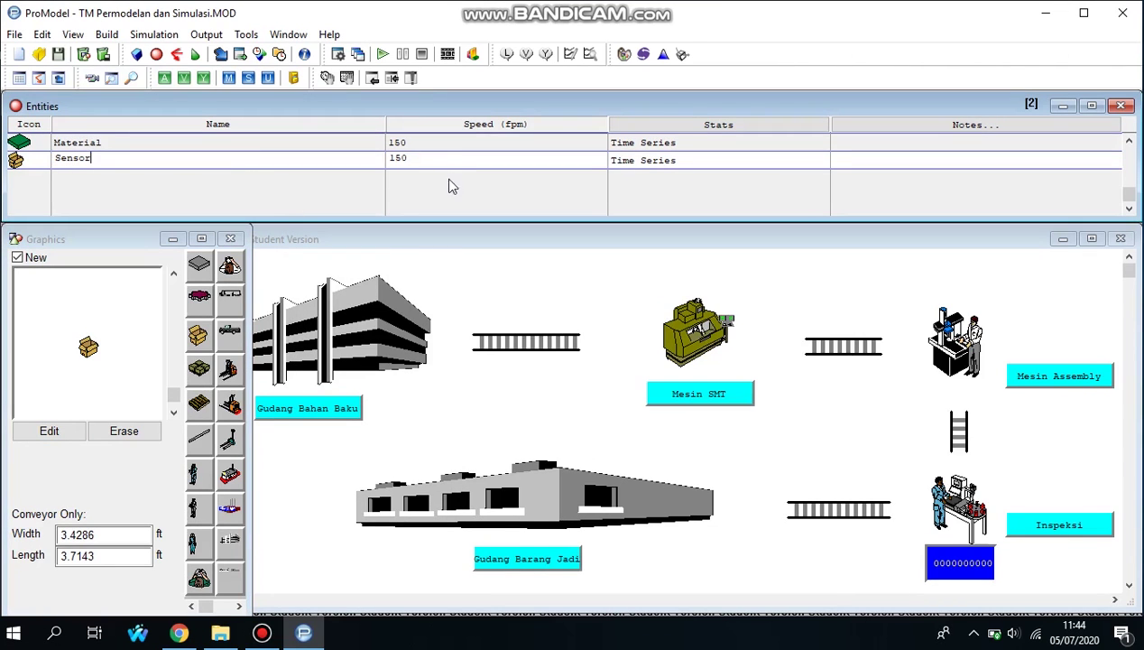
Open the Arrivals table and examine the arrival record of the Material entity.
{"action": "left_click", "coordinate": [115, 37]}
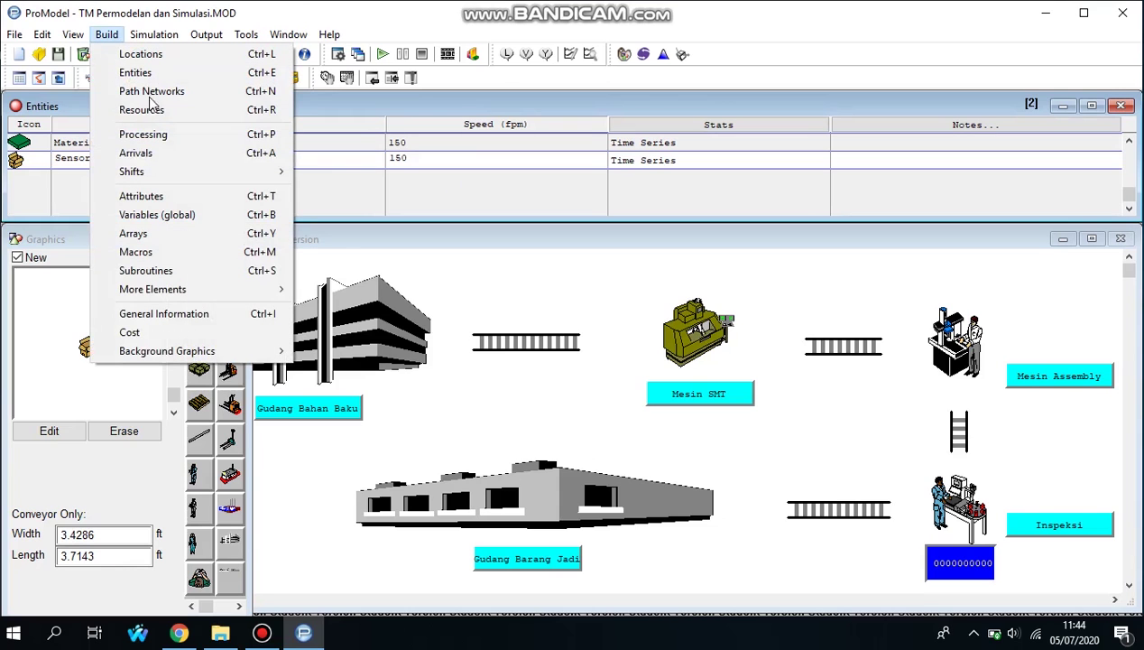
{"action": "left_click", "coordinate": [162, 156]}
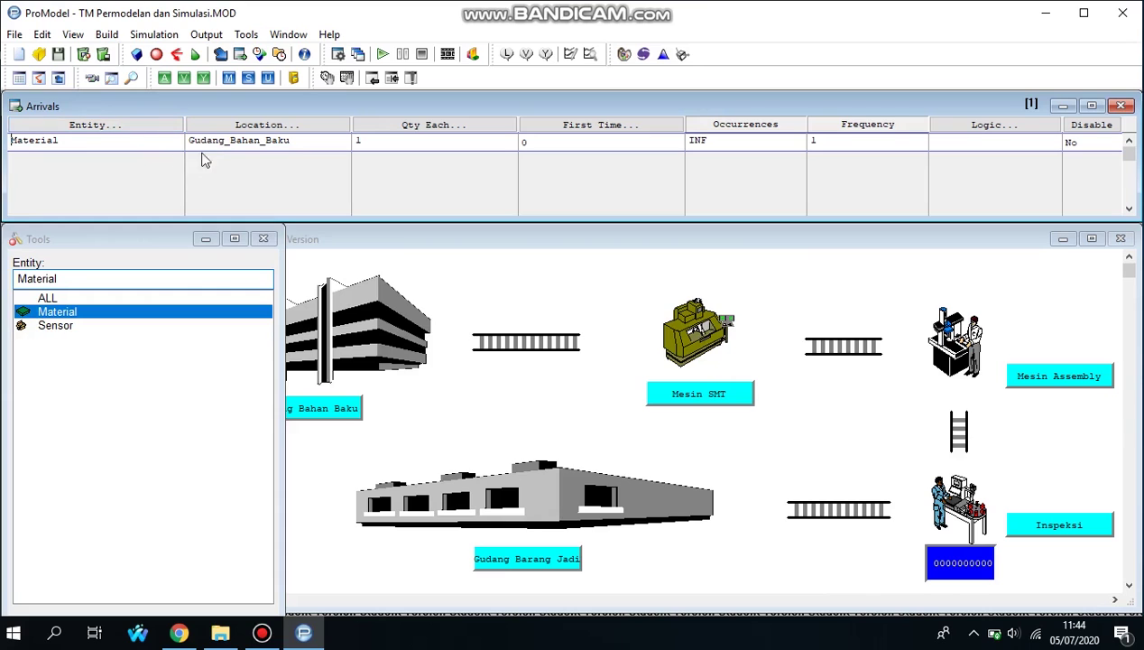
{"action": "left_click", "coordinate": [134, 142]}
Open the Processing tables and examine Material's process at Gudang_Bahan_Baku and its routing destination.
{"action": "left_click", "coordinate": [107, 37]}
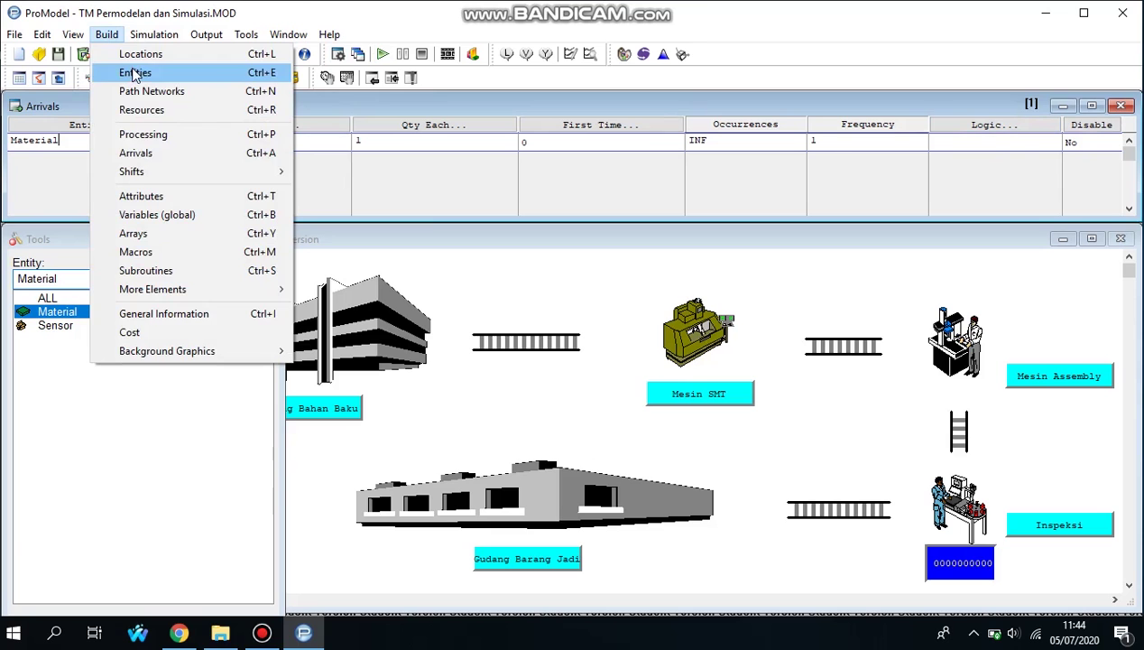
{"action": "left_click", "coordinate": [146, 135]}
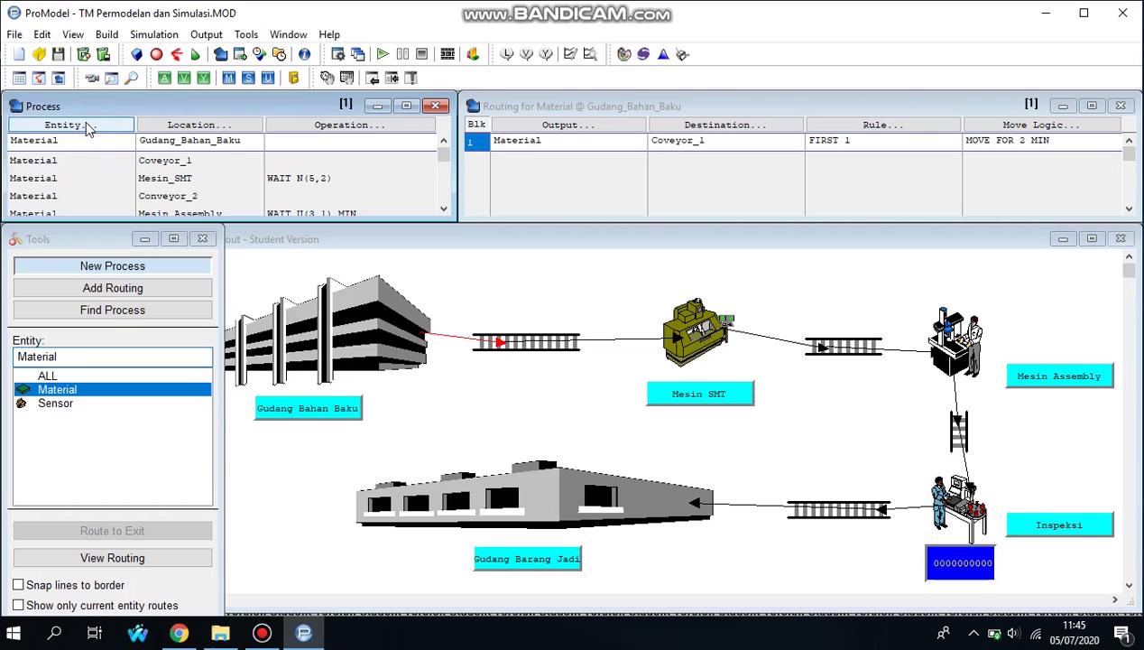
{"action": "left_click", "coordinate": [225, 141]}
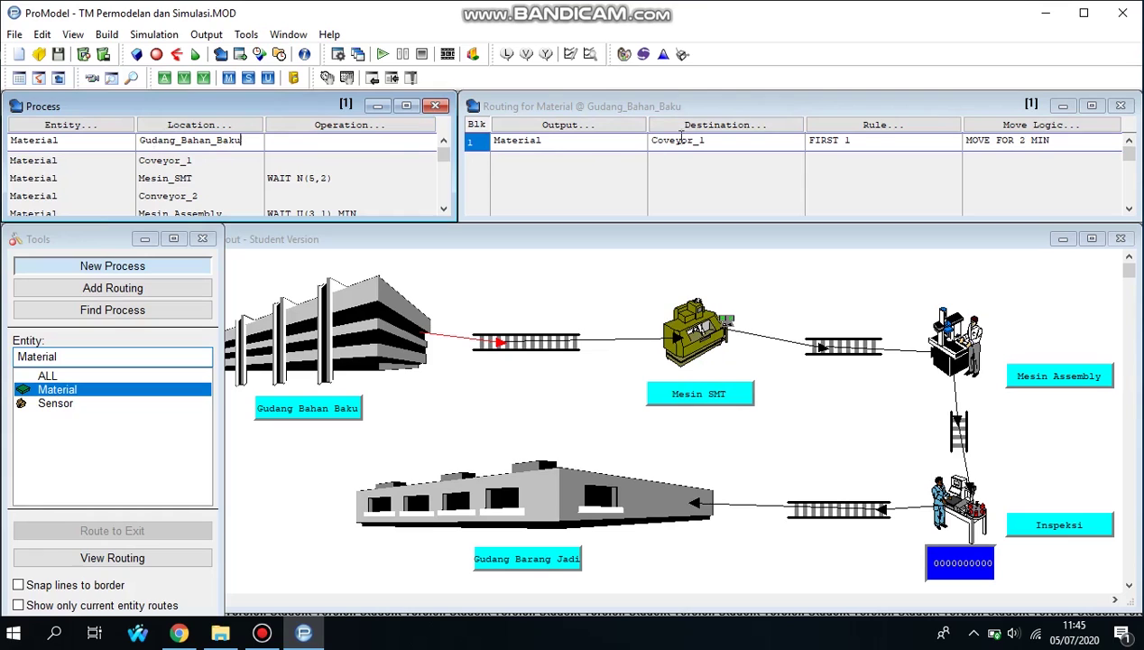
{"action": "left_click_drag", "start_coordinate": [692, 141], "coordinate": [706, 142]}
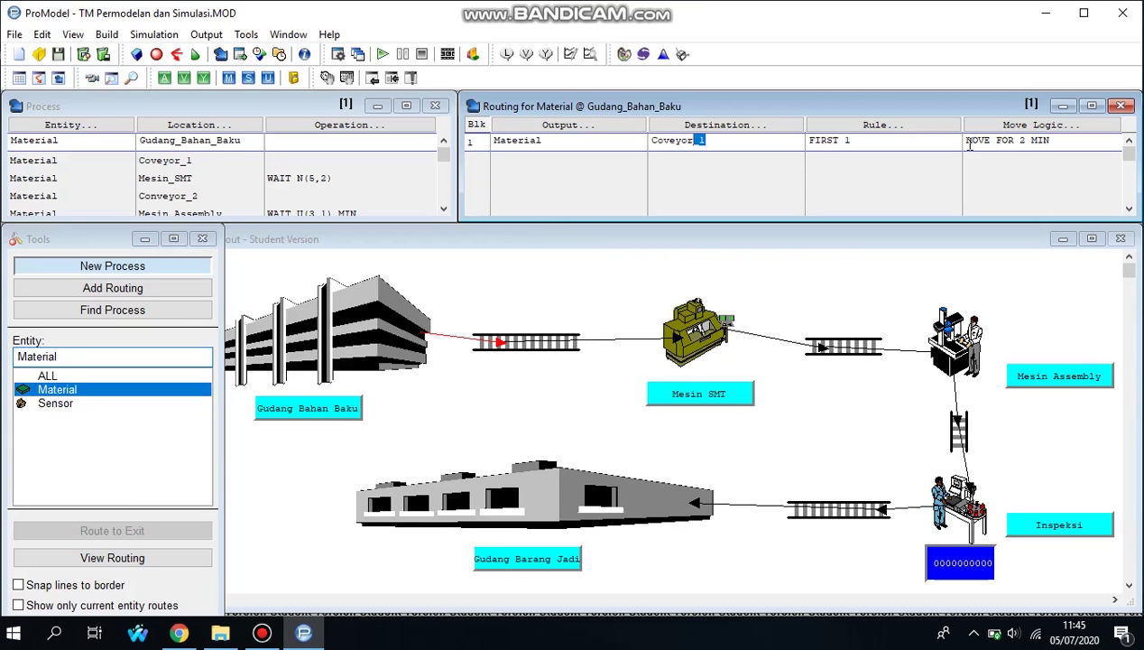
Open the Move Logic of the Gudang_Bahan_Baku routing, view the MOVE ON and MOVE WITH statements in the Logic Builder, and close the builder.
{"action": "left_click", "coordinate": [1039, 128]}
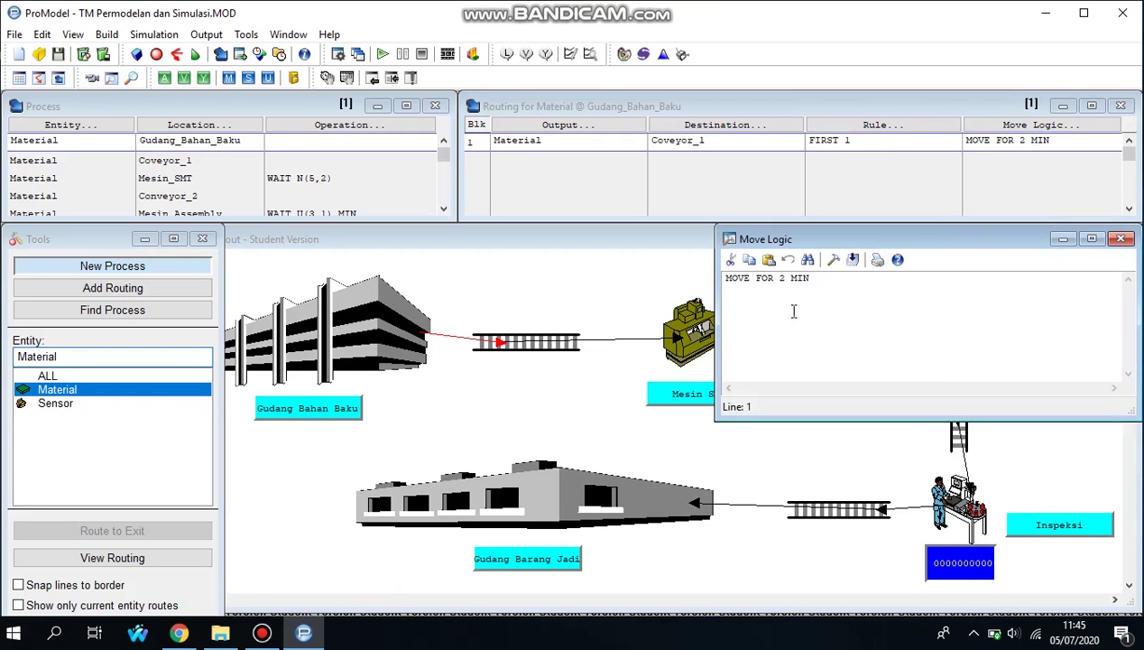
{"action": "left_click", "coordinate": [833, 260]}
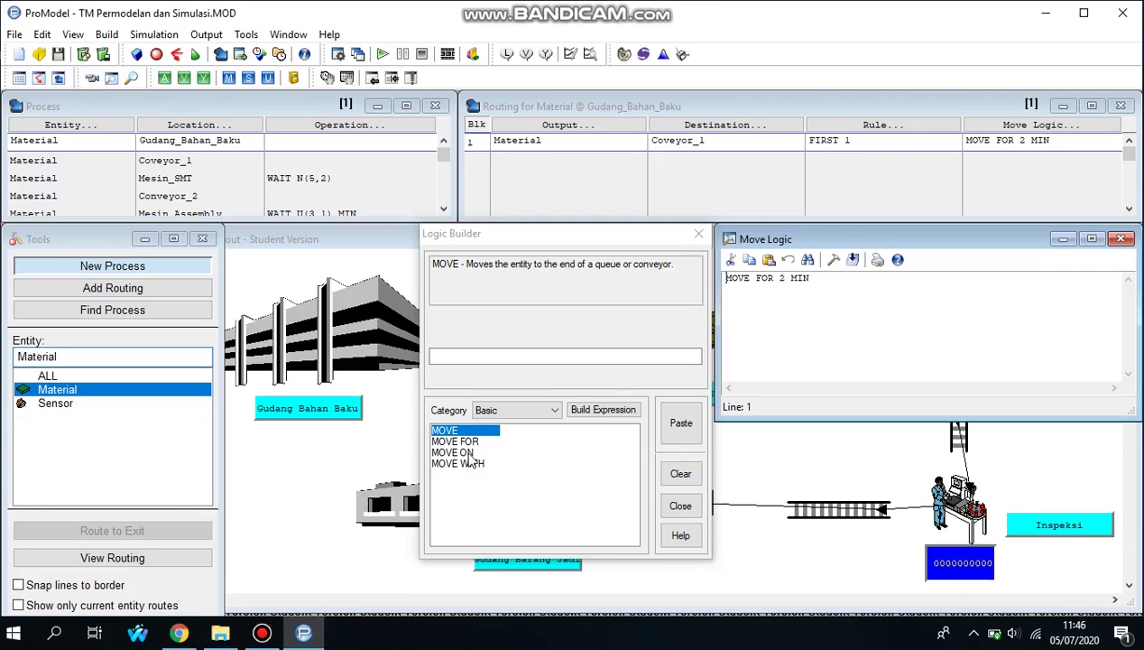
{"action": "left_click", "coordinate": [469, 454]}
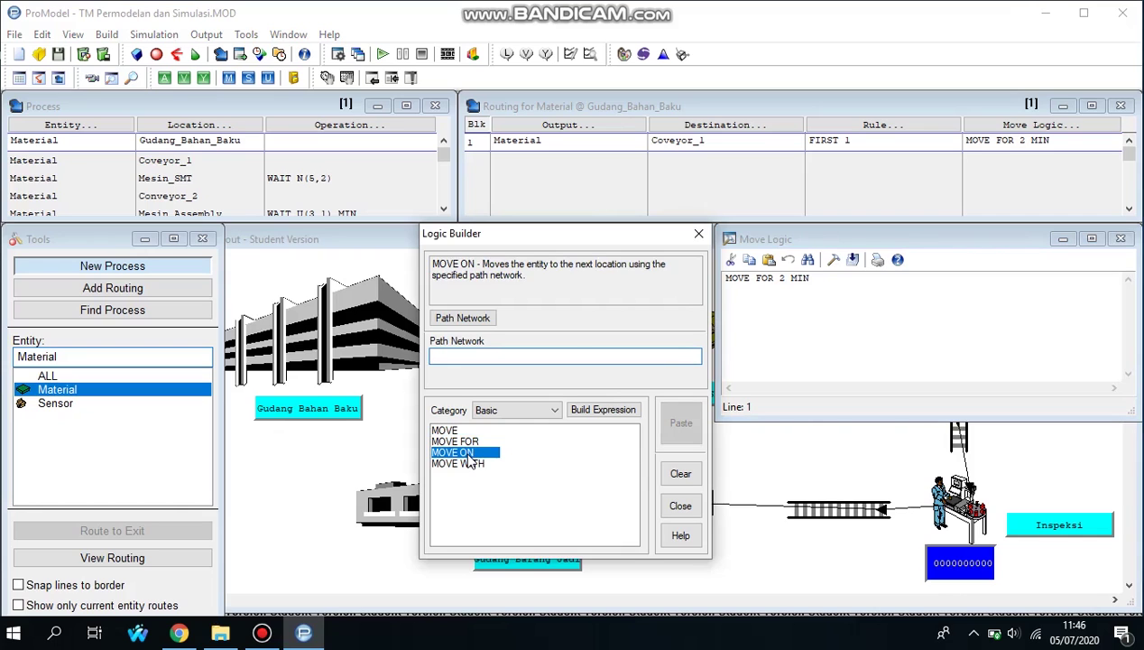
{"action": "left_click", "coordinate": [470, 466]}
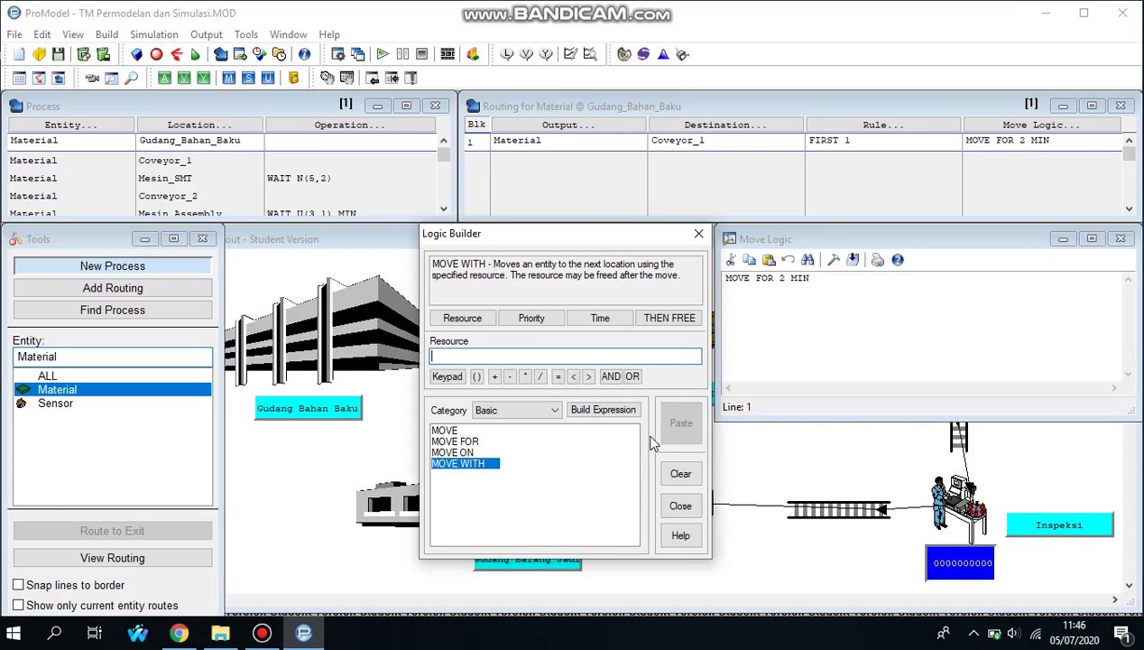
{"action": "left_click", "coordinate": [679, 507]}
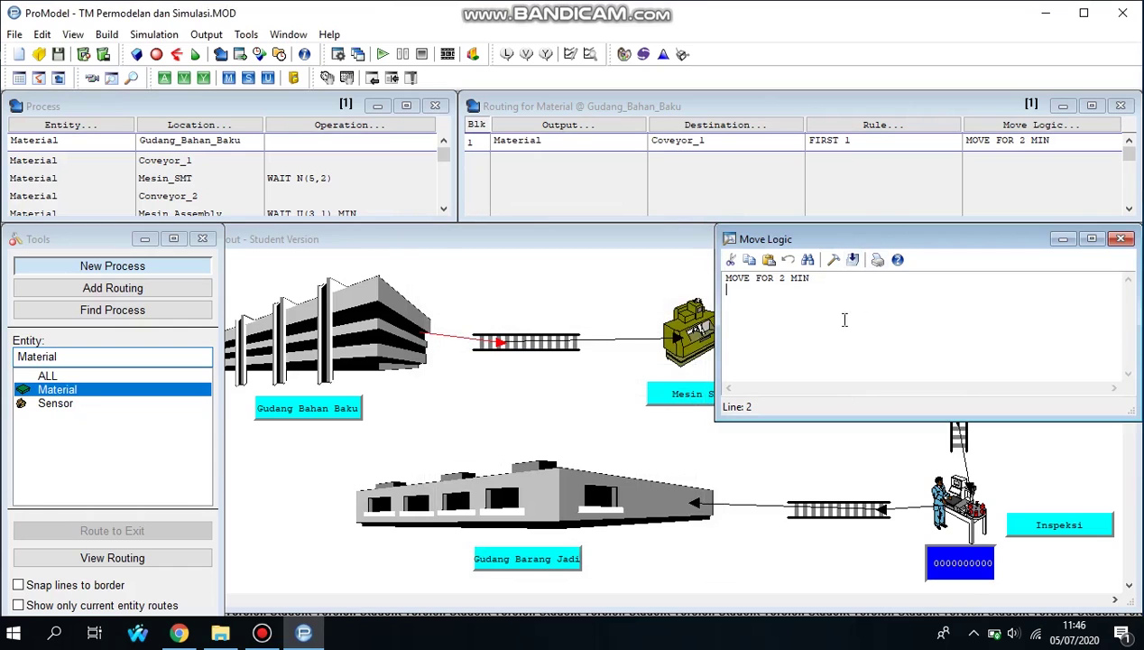
Close the Move Logic editor and examine Material's process at Coveyor_1 with its routing destination.
{"action": "left_click", "coordinate": [1121, 239]}
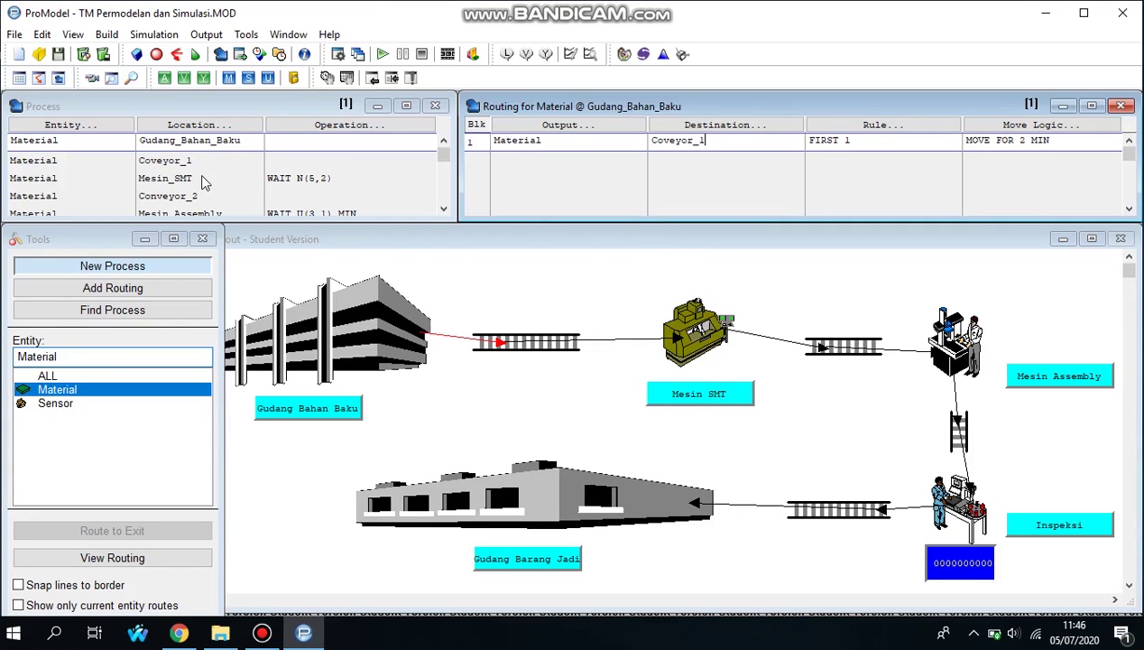
{"action": "left_click", "coordinate": [204, 168]}
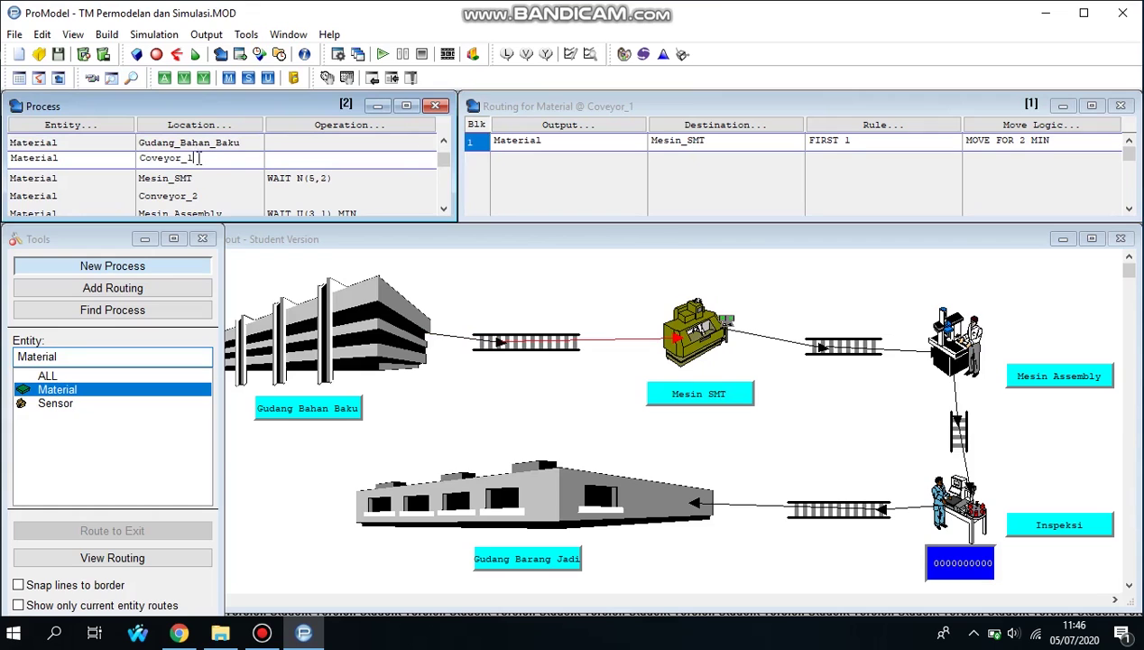
{"action": "left_click", "coordinate": [712, 141]}
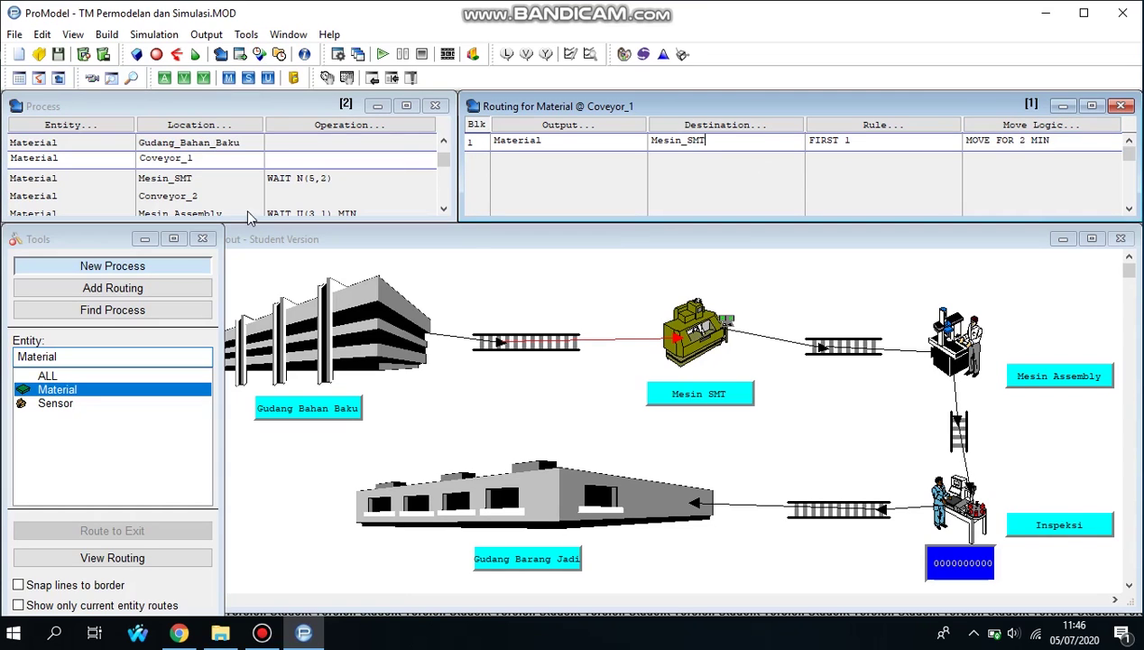
Open the operation logic of Material at Mesin_SMT with the Logic Builder and delete its existing statement.
{"action": "left_click", "coordinate": [158, 184]}
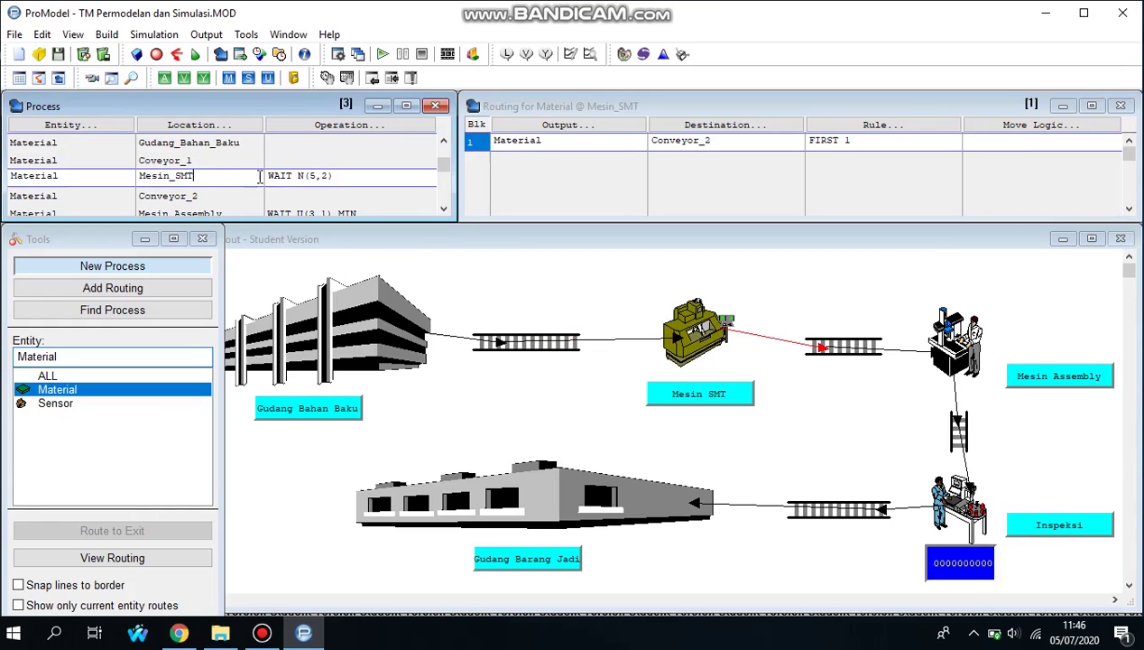
{"action": "left_click", "coordinate": [663, 140]}
{"action": "left_click", "coordinate": [356, 124]}
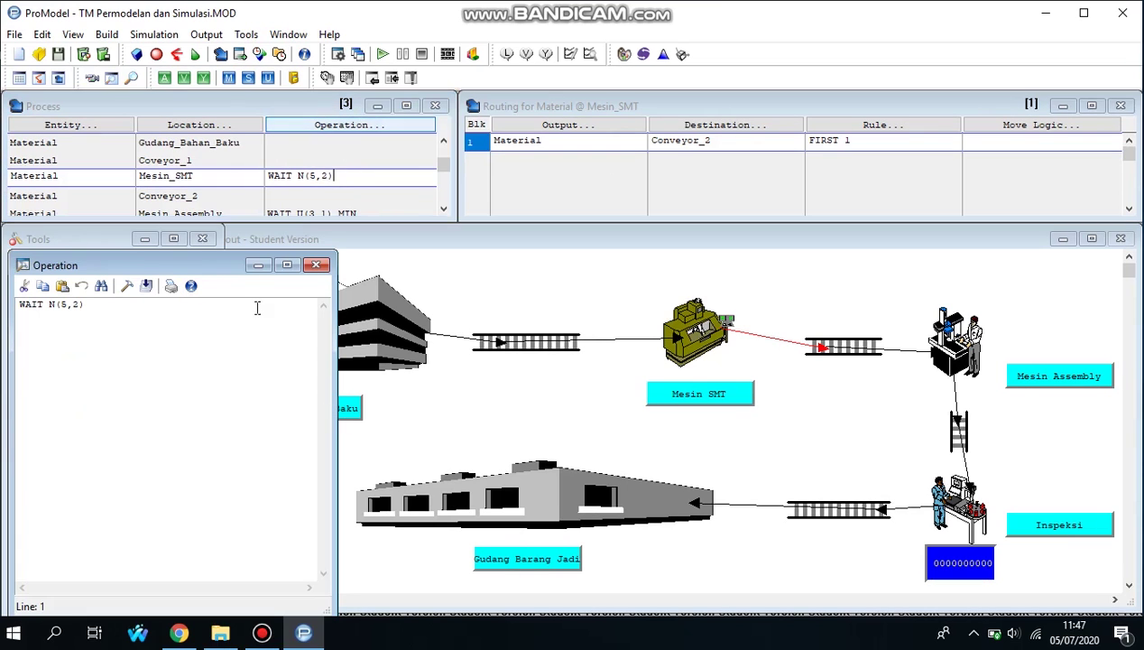
{"action": "left_click", "coordinate": [126, 286]}
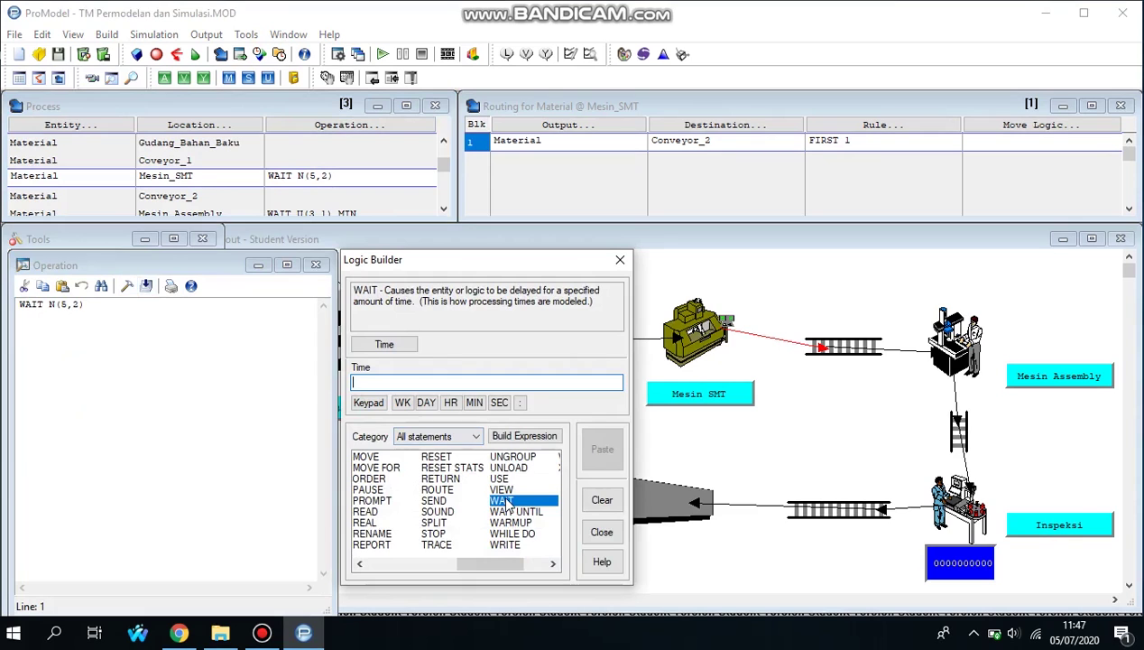
{"action": "left_click", "coordinate": [103, 312]}
{"action": "key", "text": "ctrl+a"}
{"action": "key", "text": "Delete"}
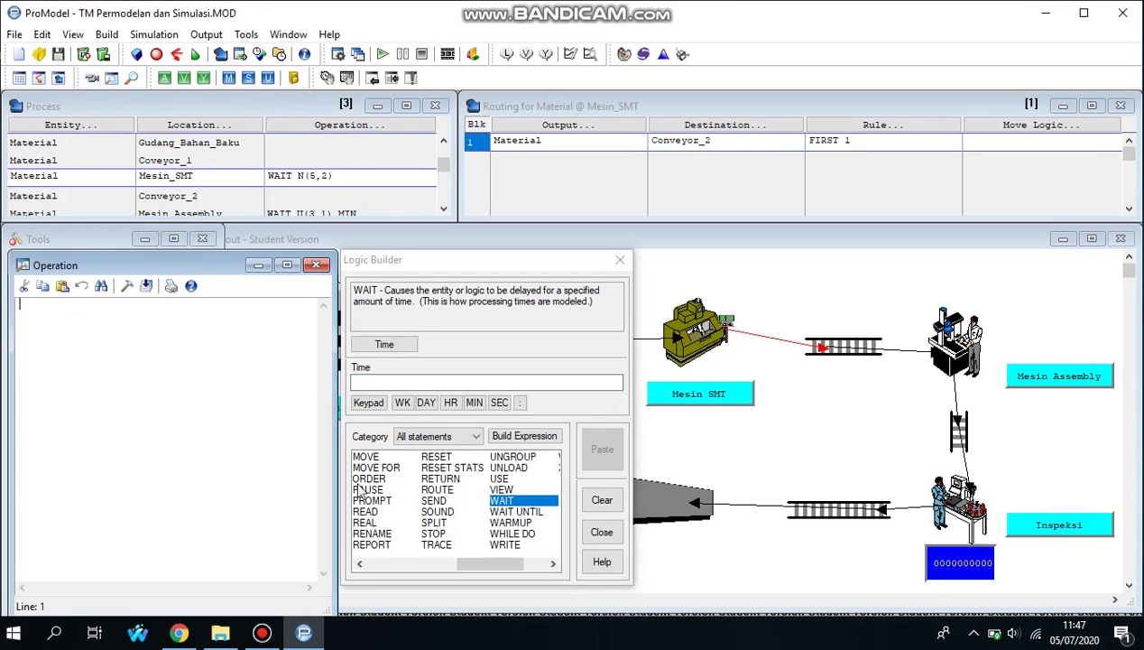
Build the statement WAIT N(5,2) MIN for Mesin_SMT, paste it into the operation, and close the Logic Builder.
{"action": "double_click", "coordinate": [521, 502]}
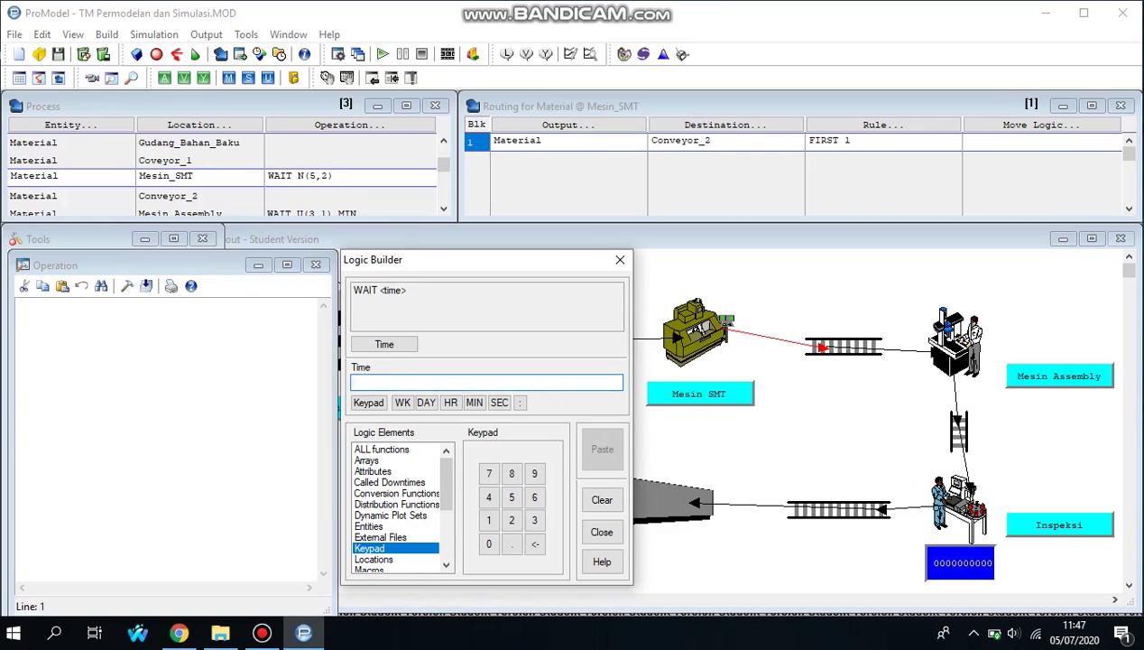
{"action": "type", "text": "N"}
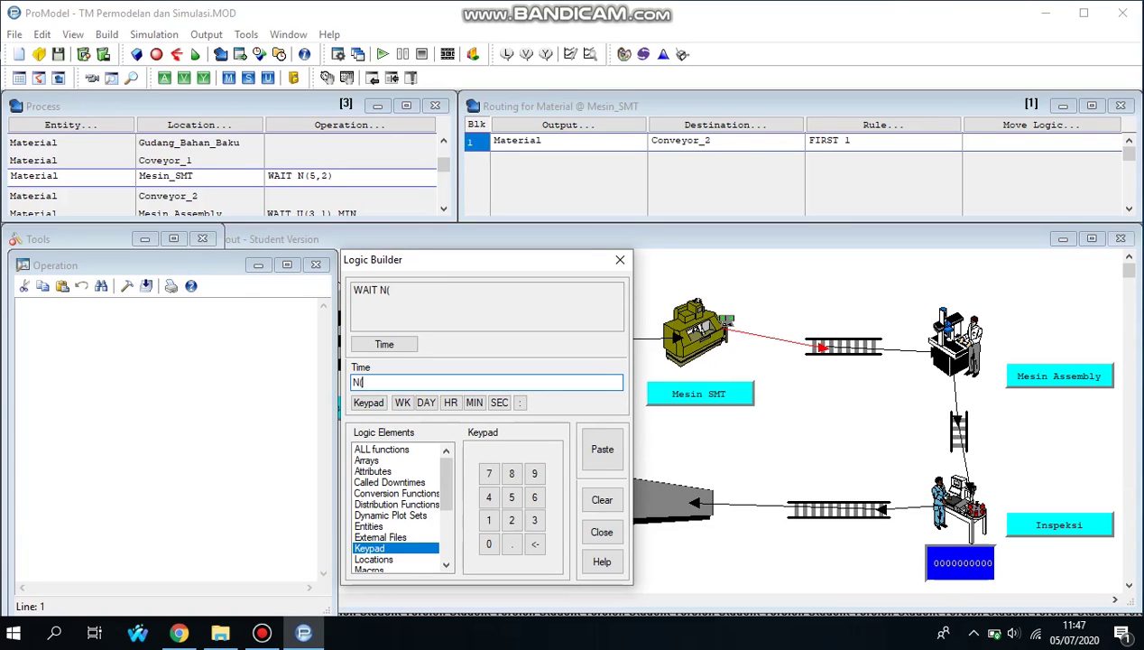
{"action": "type", "text": "(5,2"}
{"action": "left_click", "coordinate": [473, 402]}
{"action": "left_click", "coordinate": [602, 452]}
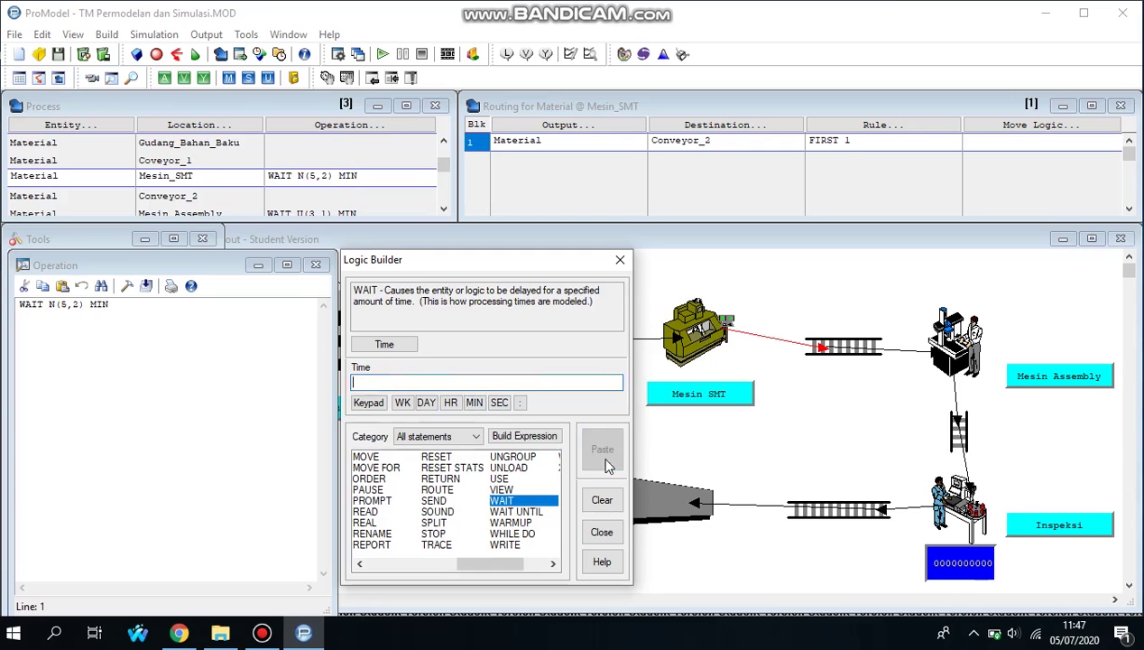
{"action": "left_click", "coordinate": [602, 534]}
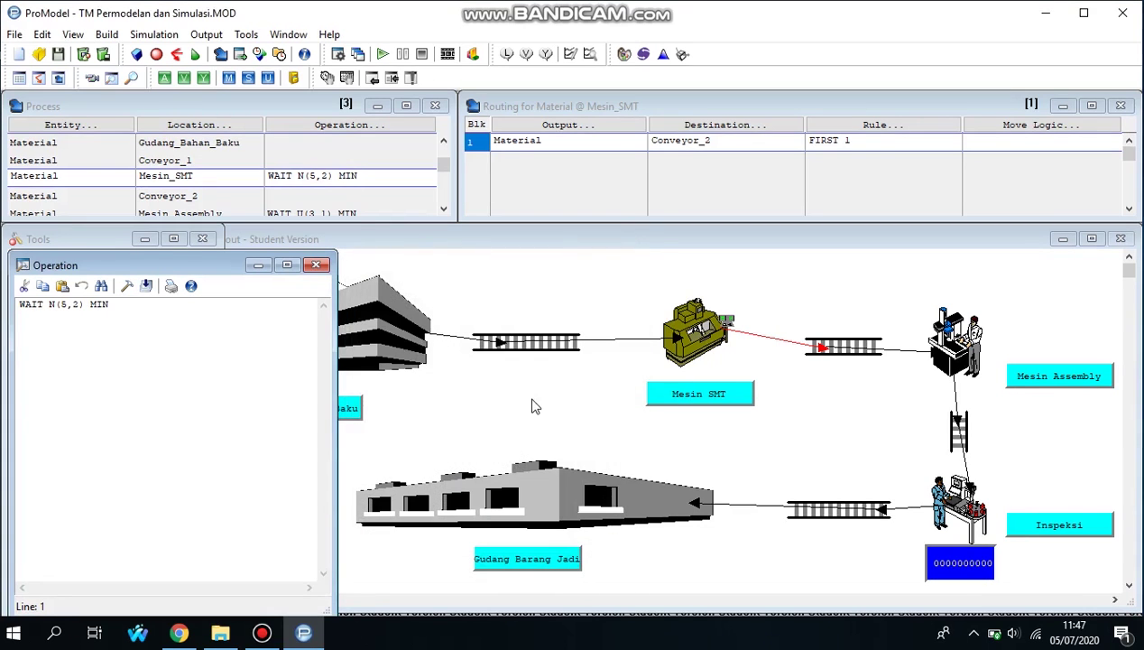
{"action": "left_click", "coordinate": [341, 178]}
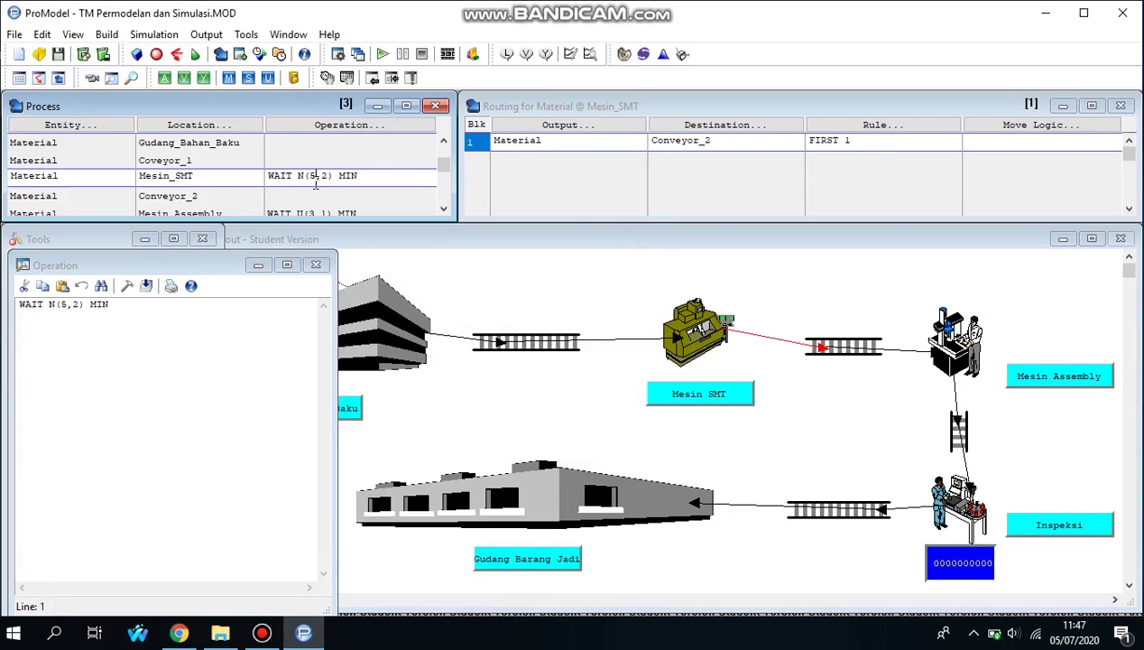
{"action": "left_click", "coordinate": [315, 177]}
Examine Material's routing from Conveyor_2 and its operation and routing at Mesin_Assembly.
{"action": "left_click", "coordinate": [196, 199]}
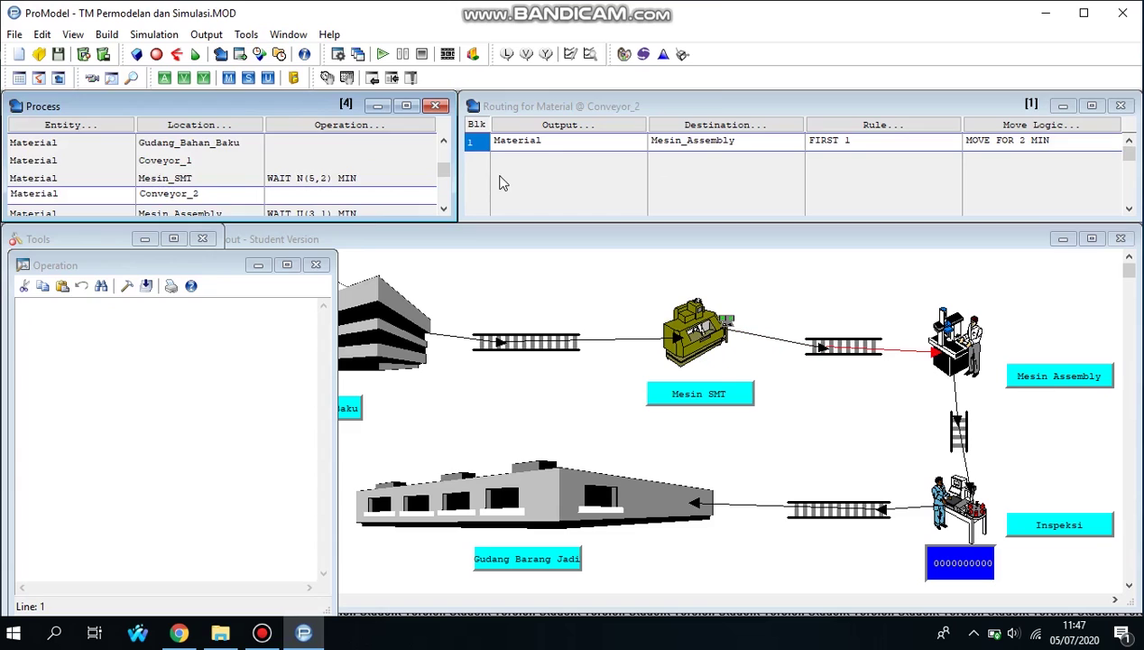
{"action": "left_click_drag", "start_coordinate": [727, 140], "coordinate": [749, 145]}
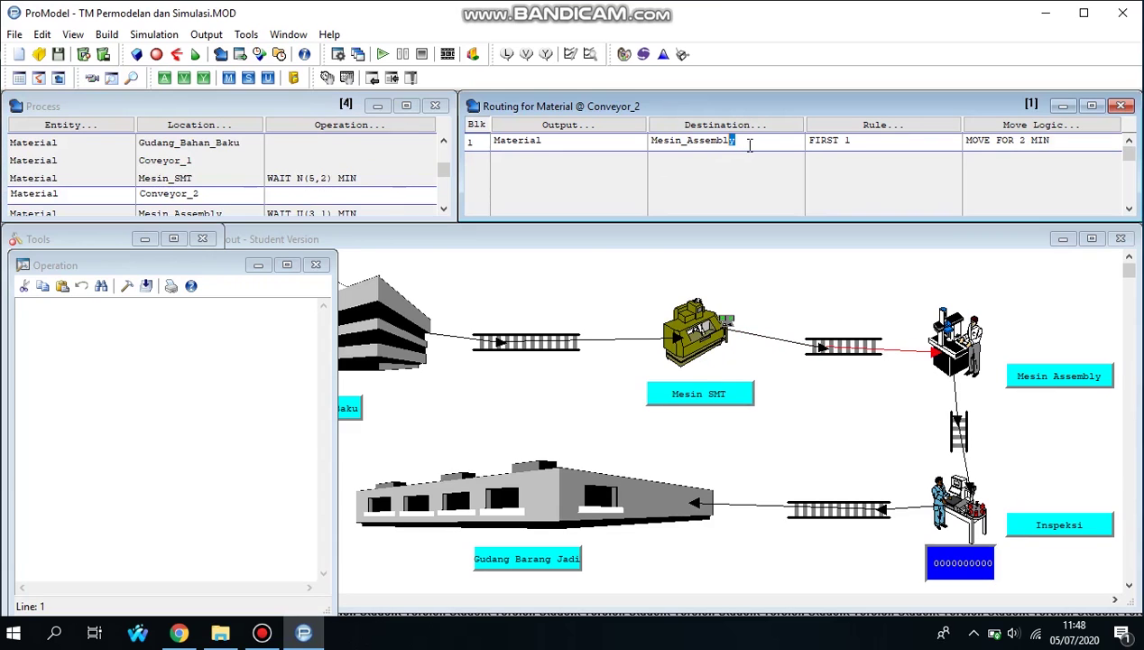
{"action": "left_click", "coordinate": [763, 142]}
{"action": "left_click", "coordinate": [178, 214]}
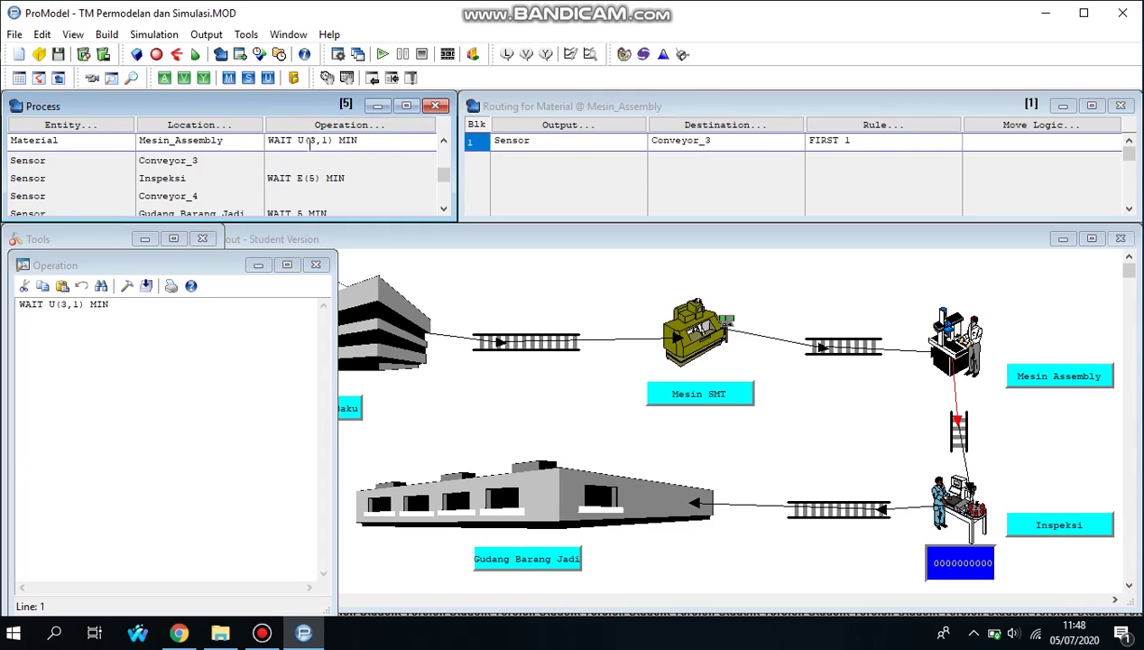
{"action": "left_click", "coordinate": [310, 142]}
Examine the Sensor process at Conveyor_3, including its routing destination and move logic.
{"action": "left_click", "coordinate": [214, 162]}
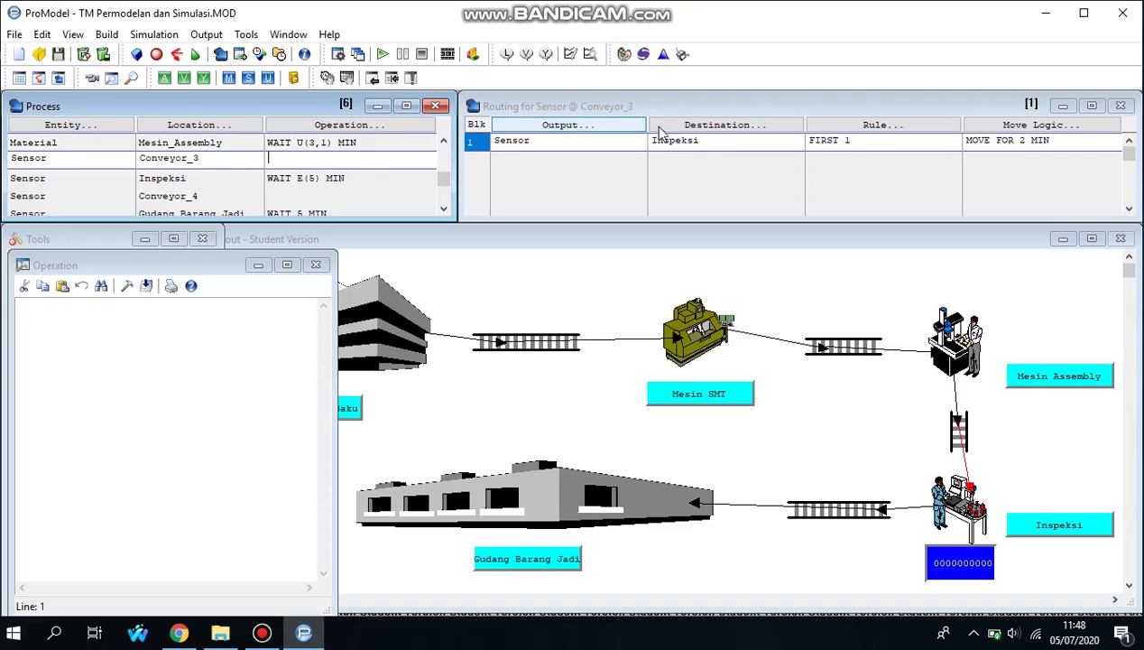
{"action": "left_click", "coordinate": [710, 143]}
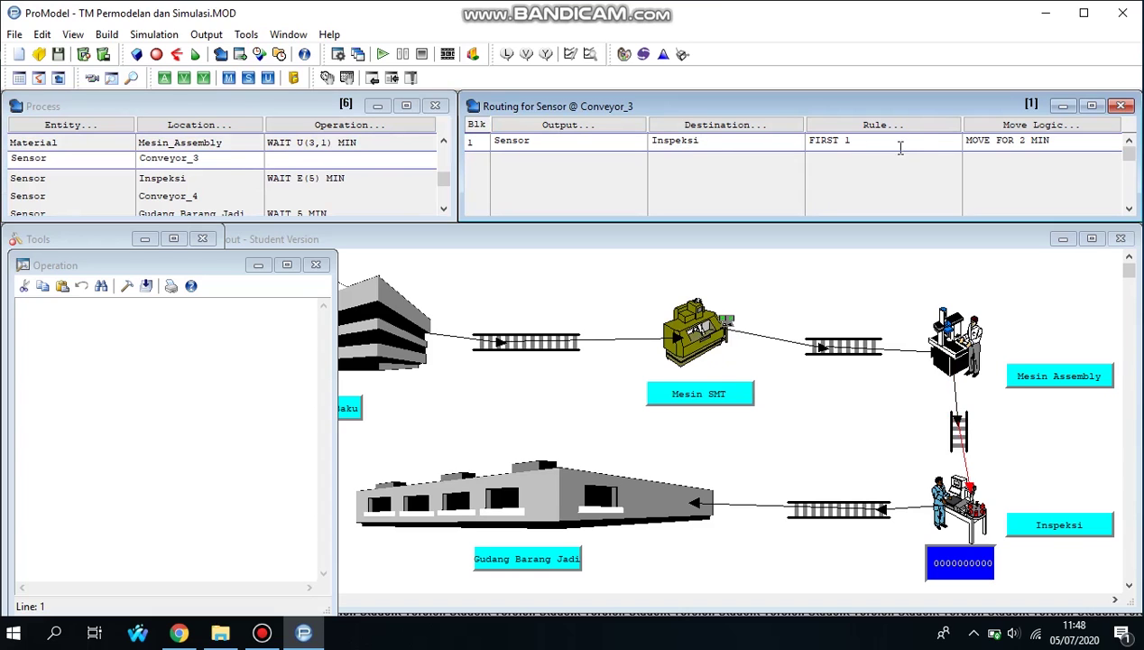
{"action": "left_click", "coordinate": [351, 160]}
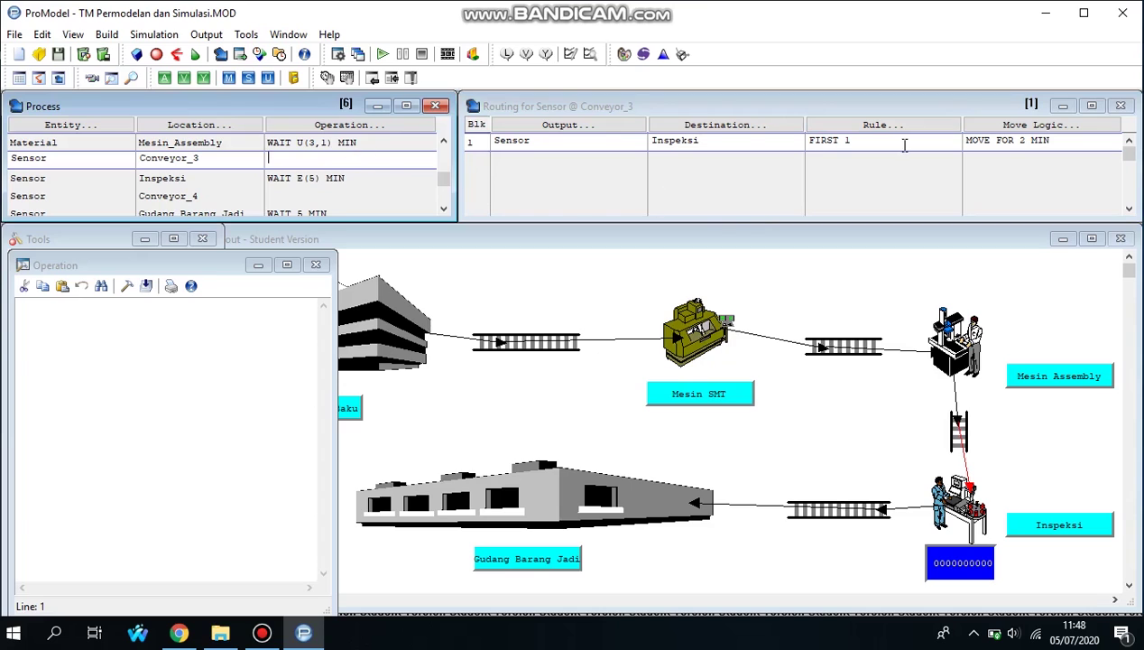
{"action": "left_click_drag", "start_coordinate": [984, 146], "coordinate": [1050, 141]}
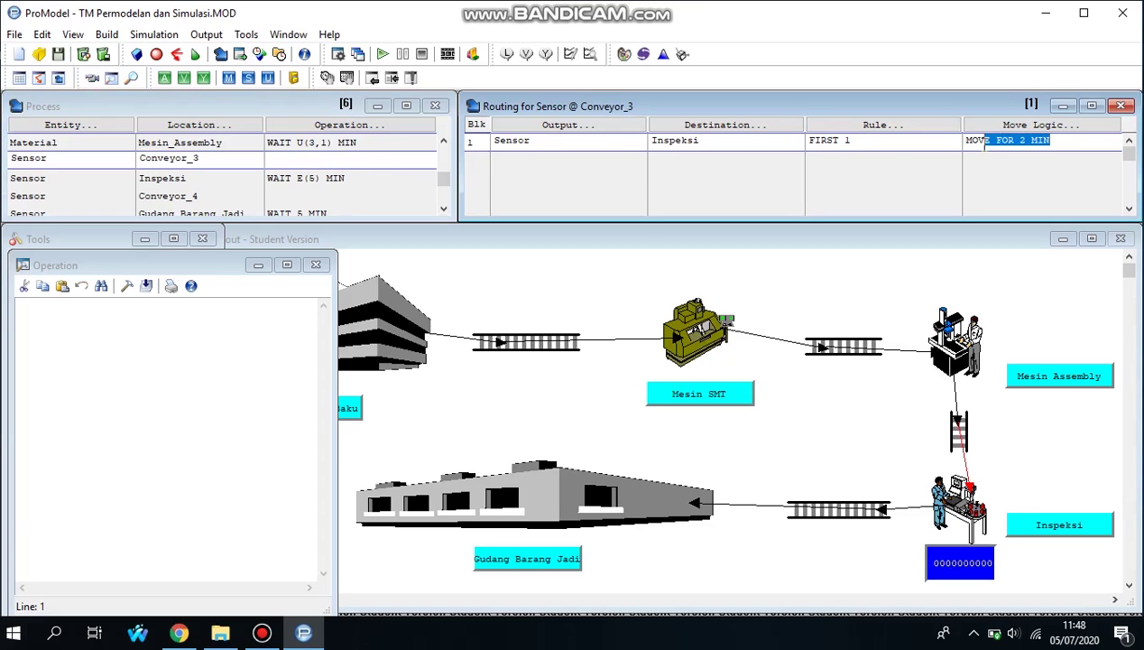
{"action": "key", "text": "shift+Right"}
{"action": "left_click", "coordinate": [1002, 148]}
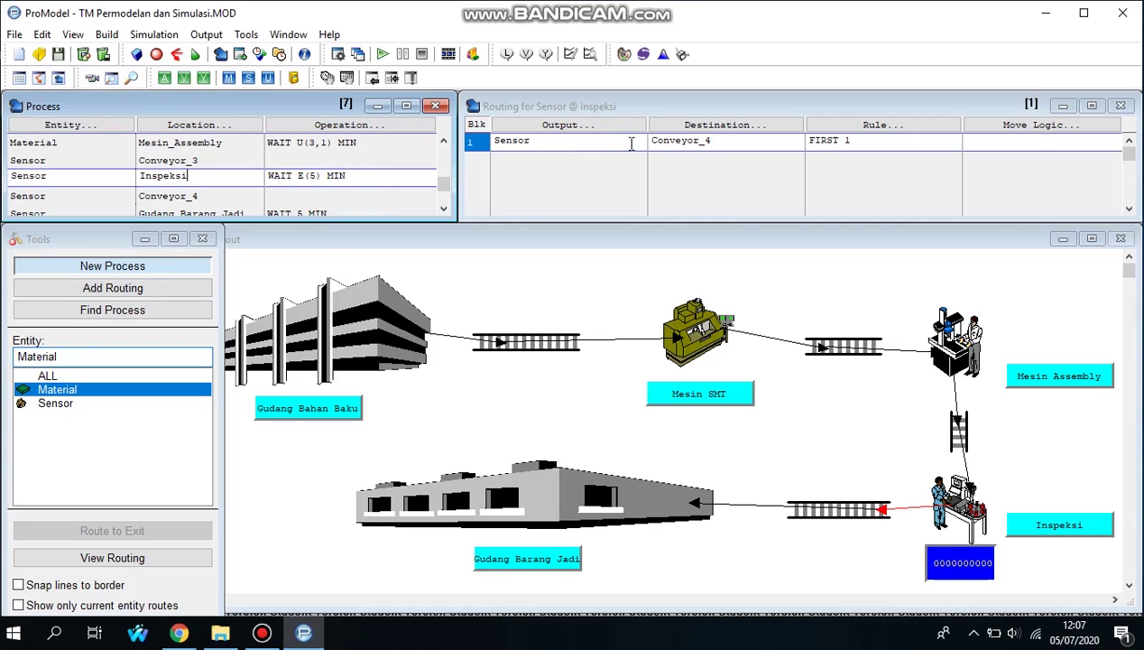
Examine the Sensor routing from Inspeksi and Conveyor_4 and its final process at Gudang_Barang_Jadi.
{"action": "left_click", "coordinate": [731, 142]}
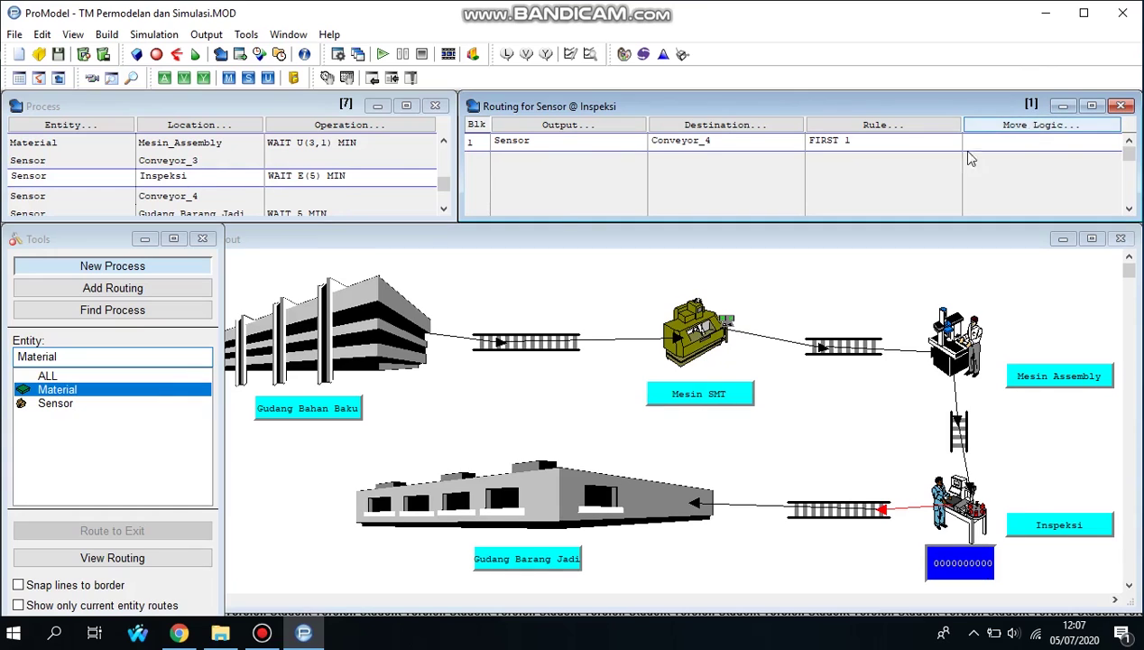
{"action": "left_click", "coordinate": [177, 203]}
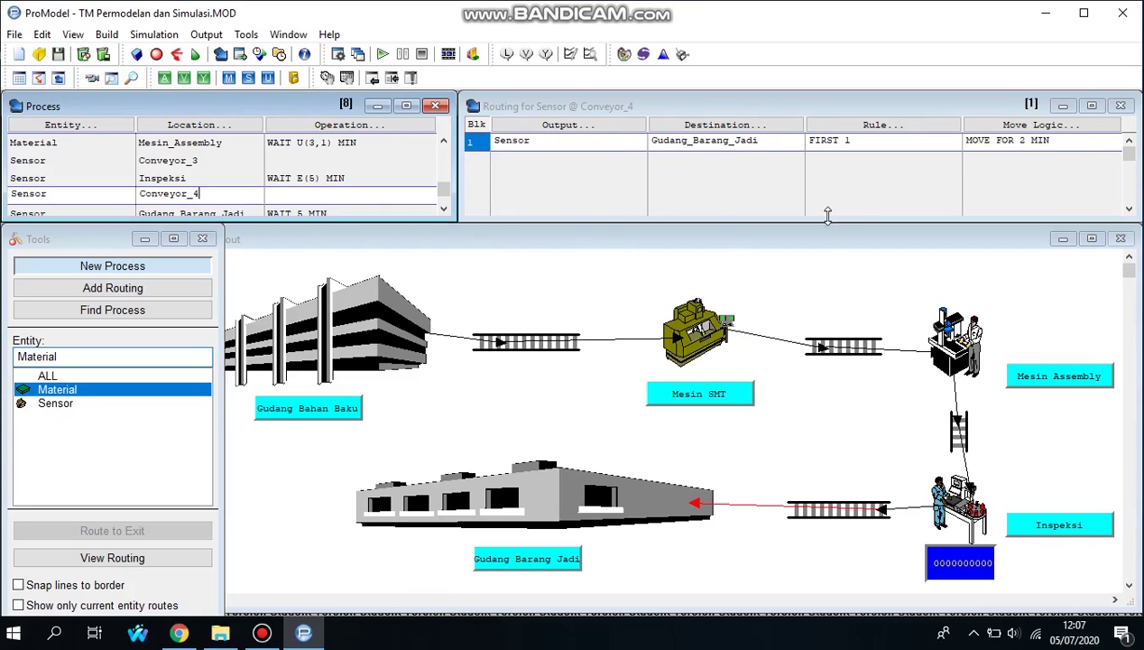
{"action": "left_click", "coordinate": [230, 214]}
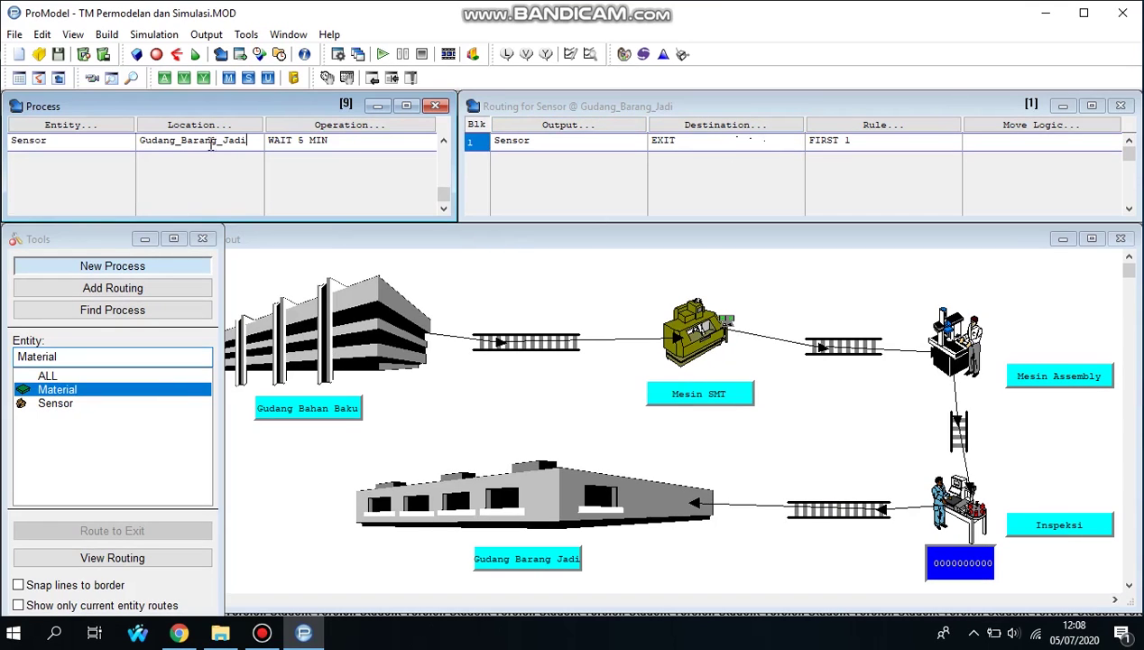
Open the Simulation Options, check the run time, and accept the settings.
{"action": "left_click", "coordinate": [114, 38]}
{"action": "mouse_move", "coordinate": [134, 41]}
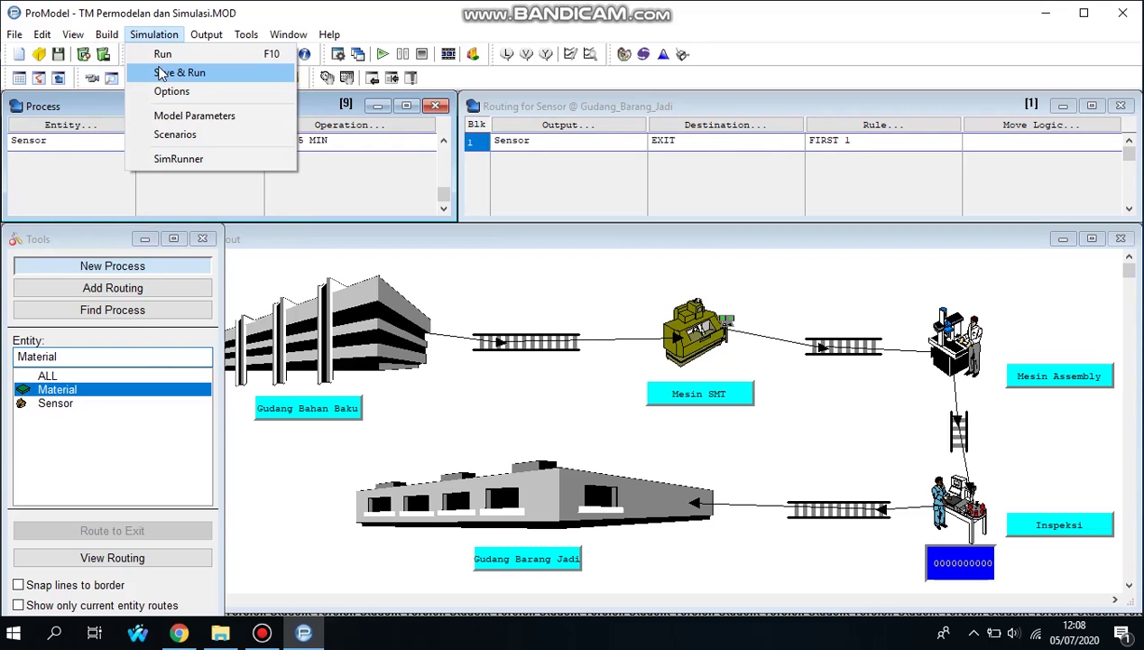
{"action": "left_click", "coordinate": [171, 92]}
{"action": "left_click", "coordinate": [199, 281]}
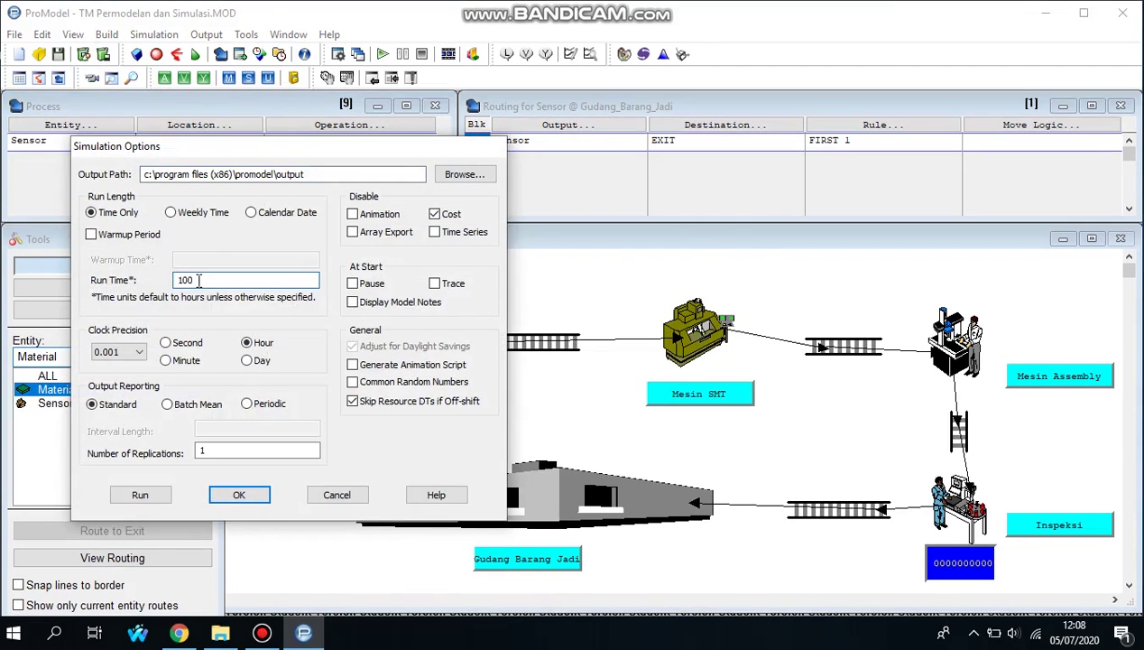
{"action": "left_click", "coordinate": [239, 496]}
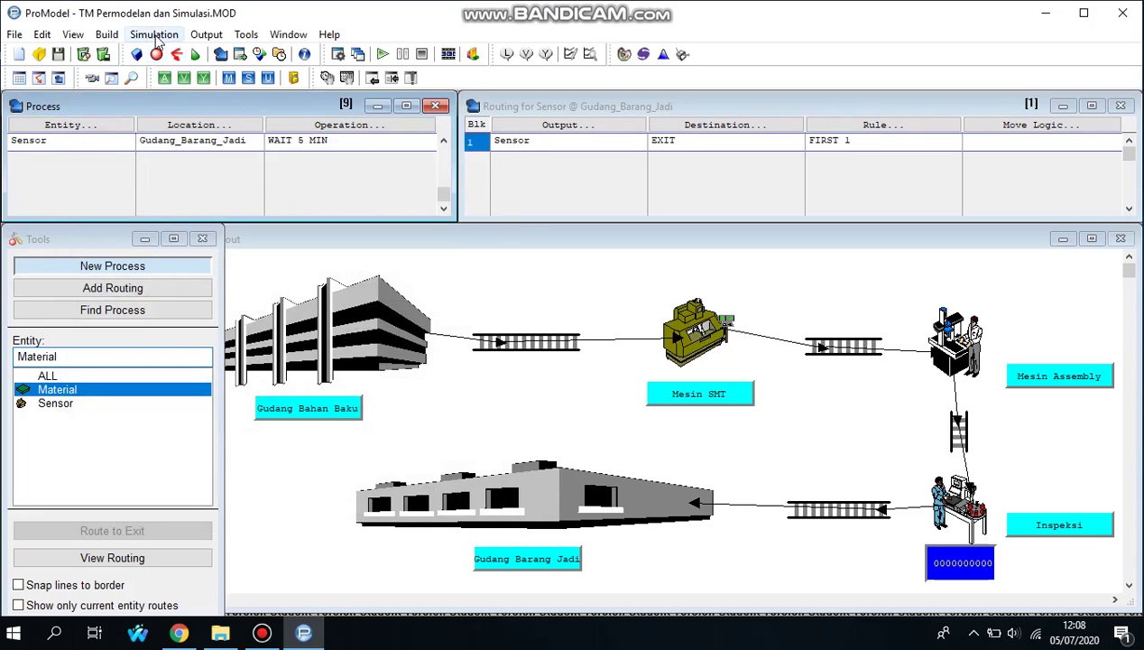
Save and run the simulation, and open its results in the Output Viewer when it completes.
{"action": "left_click", "coordinate": [155, 36]}
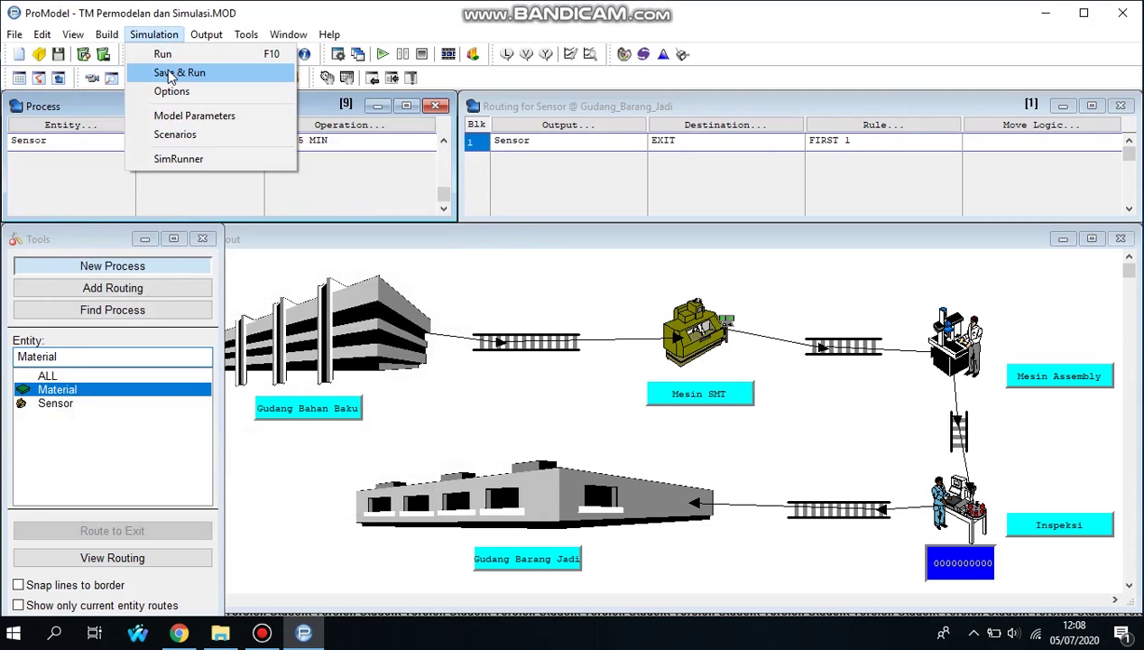
{"action": "left_click", "coordinate": [171, 72]}
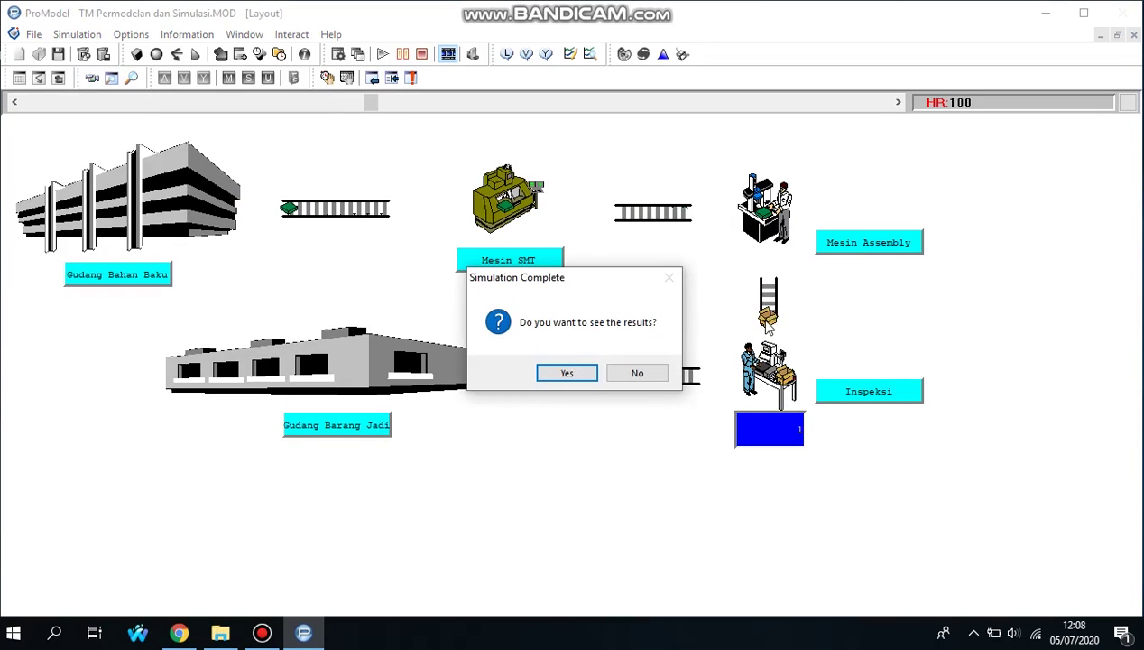
{"action": "left_click_drag", "start_coordinate": [585, 286], "coordinate": [579, 185]}
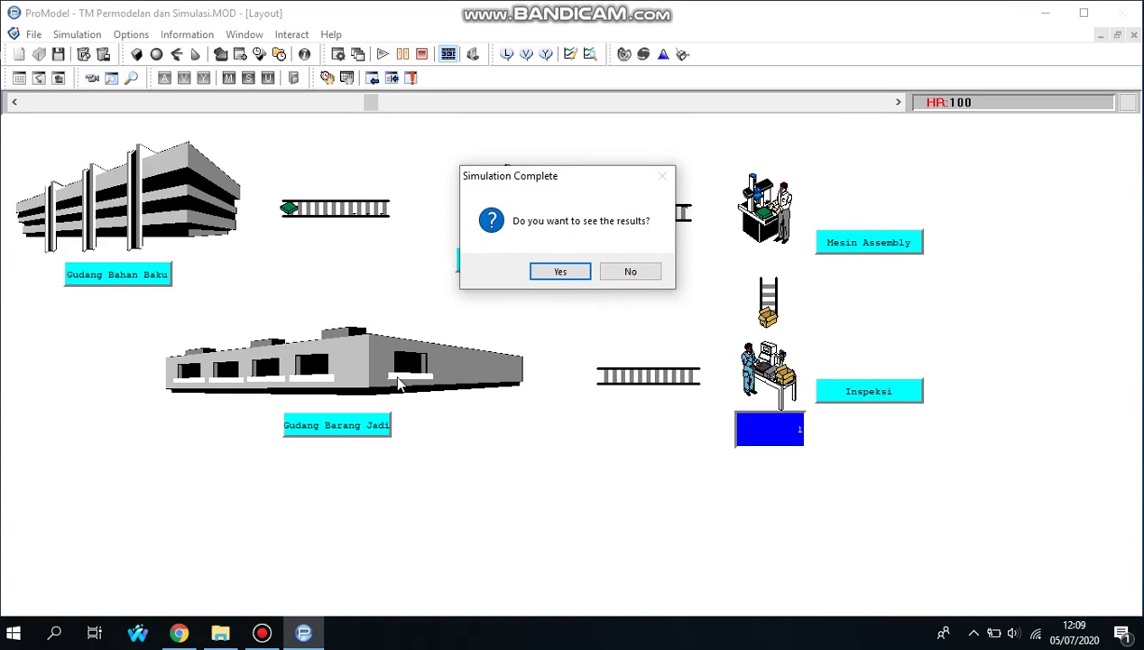
{"action": "left_click", "coordinate": [560, 273]}
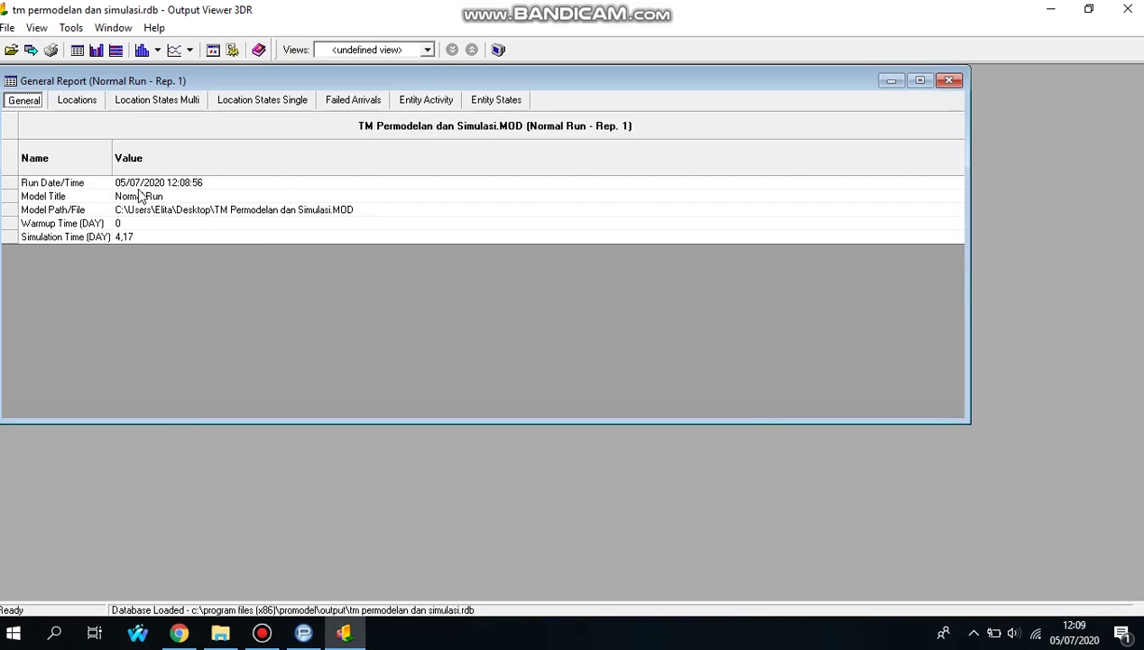
Examine the General Report's location, location state, failed arrival, entity activity and entity state results.
{"action": "left_click", "coordinate": [76, 101]}
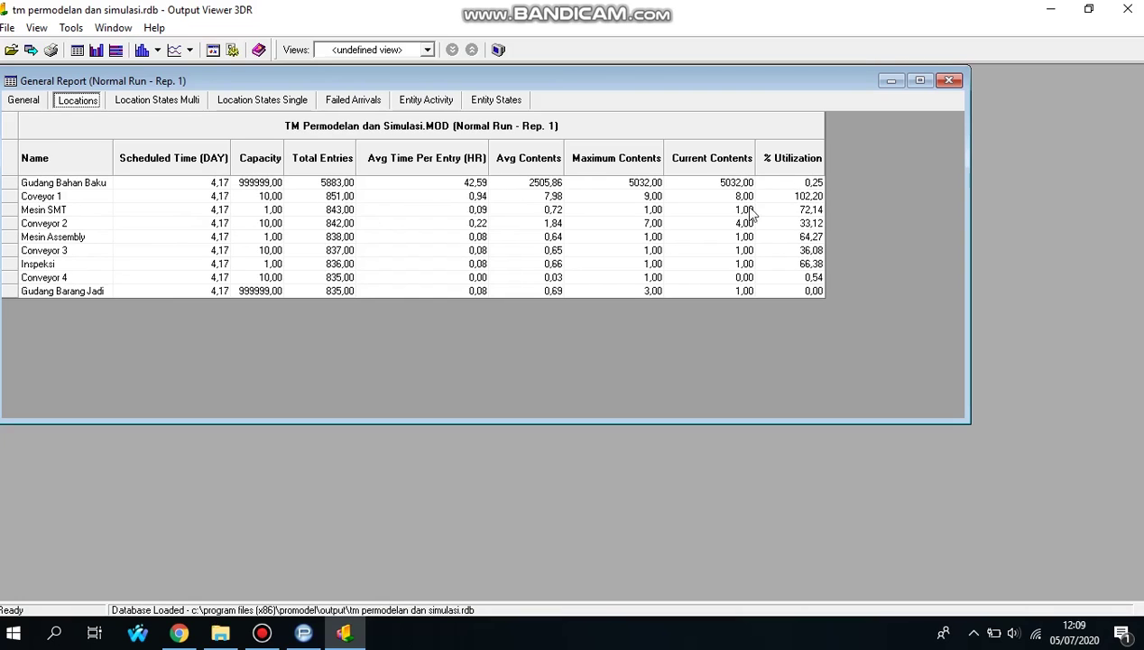
{"action": "left_click", "coordinate": [158, 101]}
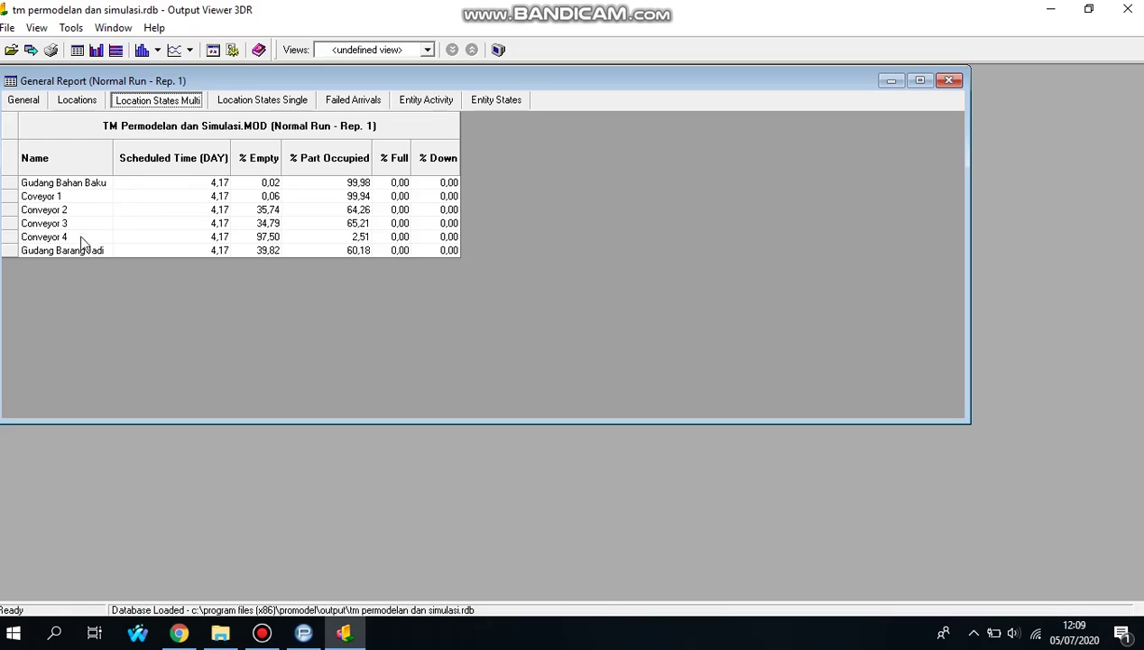
{"action": "left_click", "coordinate": [247, 104]}
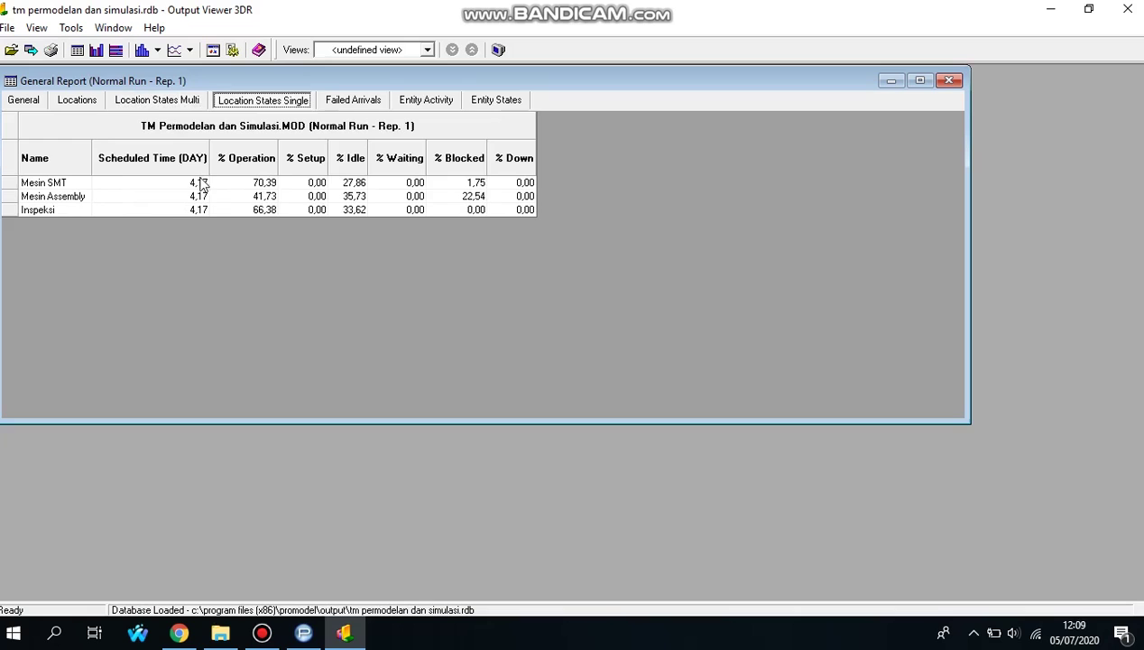
{"action": "left_click", "coordinate": [357, 104]}
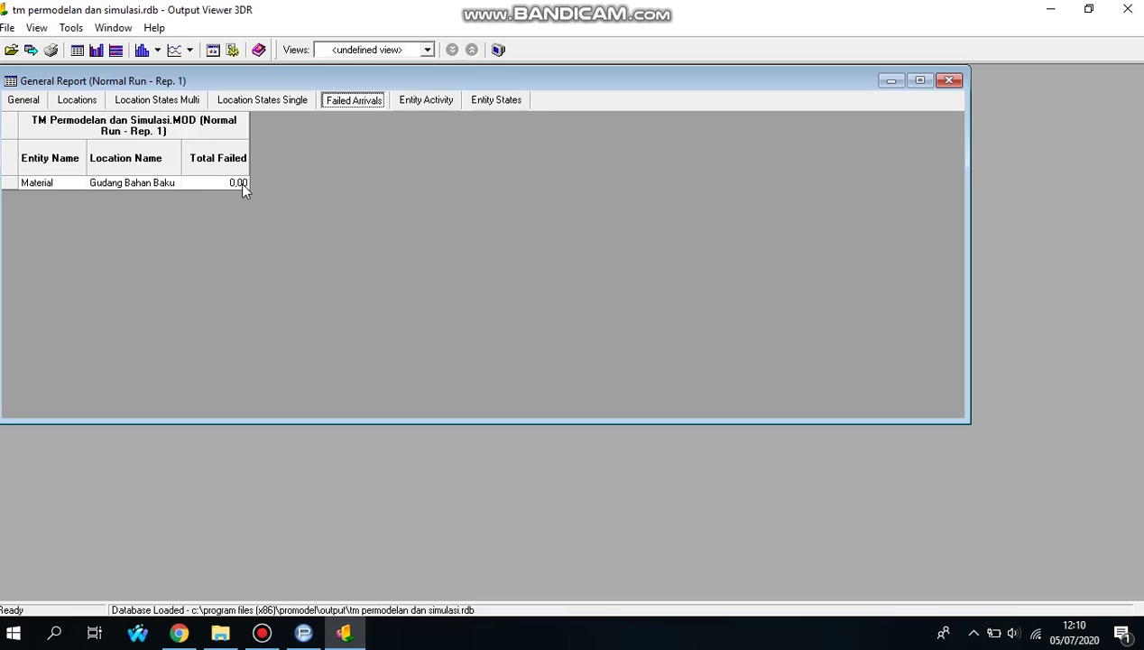
{"action": "left_click", "coordinate": [431, 102]}
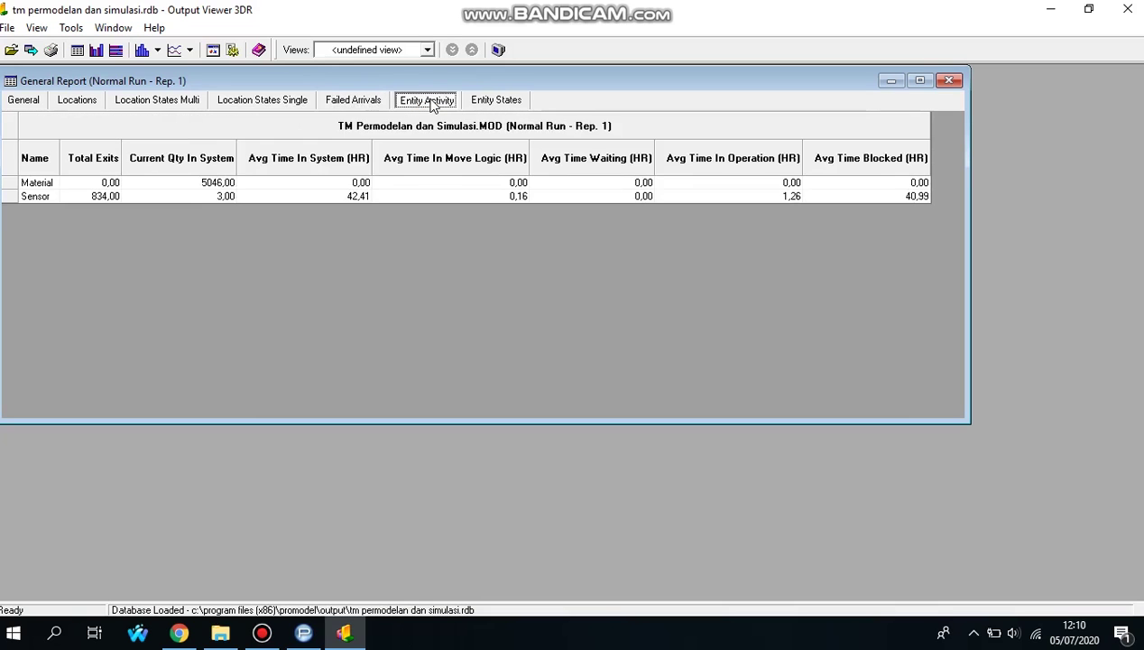
{"action": "left_click", "coordinate": [507, 103]}
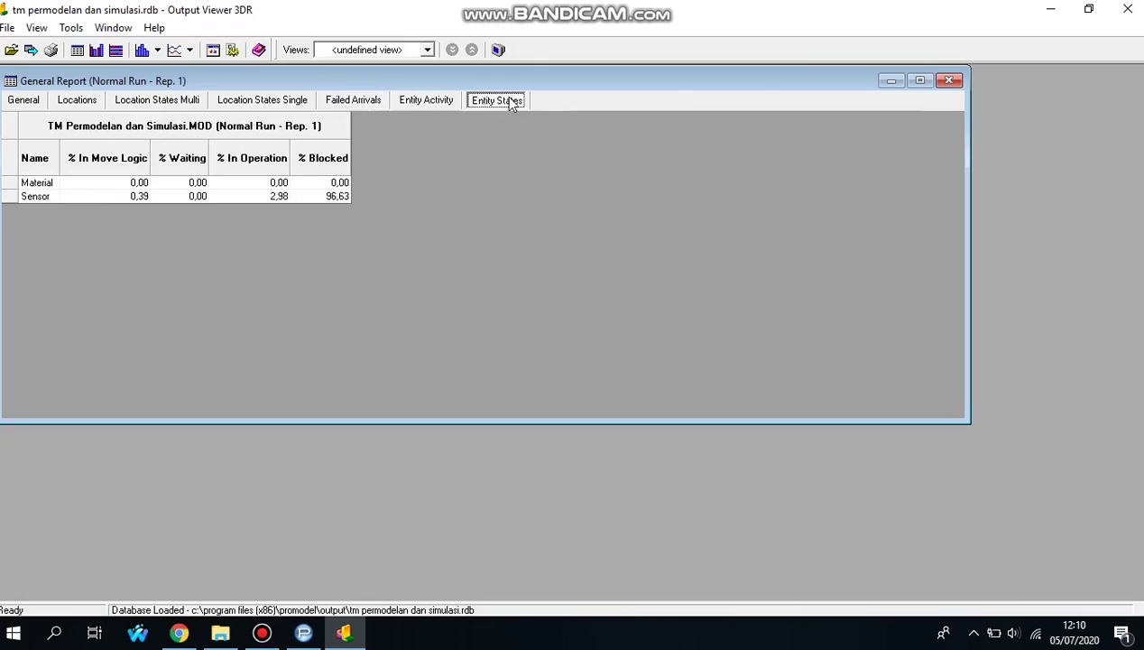
Close the General Report and the Output Viewer, and move the Layout window higher in the workspace.
{"action": "left_click", "coordinate": [949, 81]}
{"action": "left_click", "coordinate": [1129, 10]}
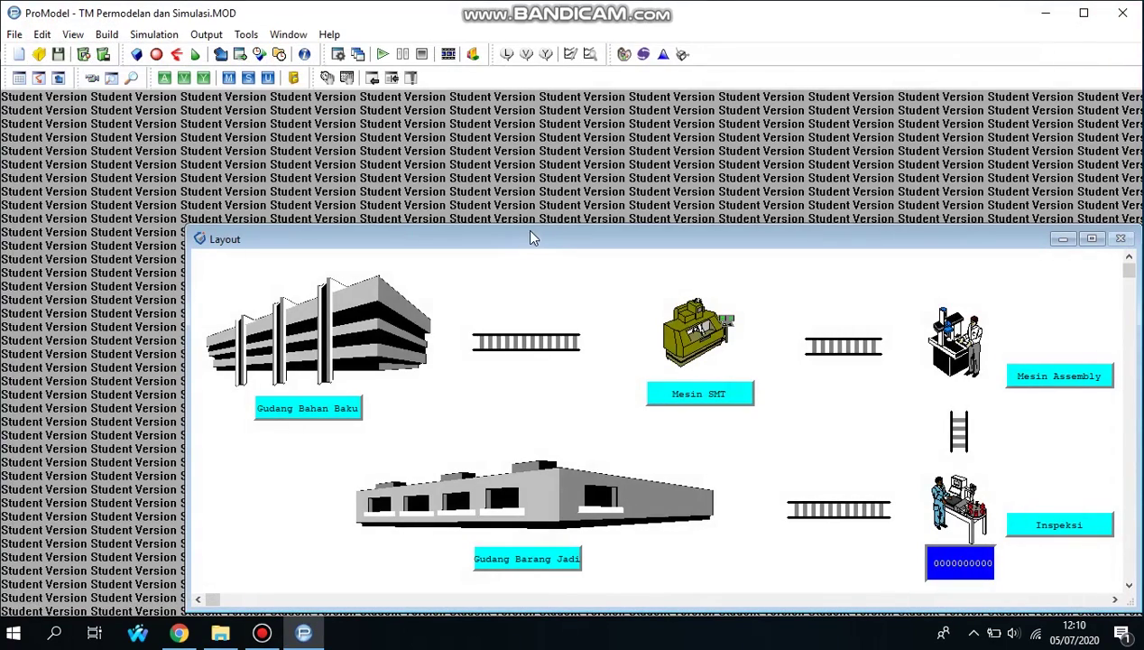
{"action": "left_click_drag", "start_coordinate": [530, 230], "coordinate": [530, 216]}
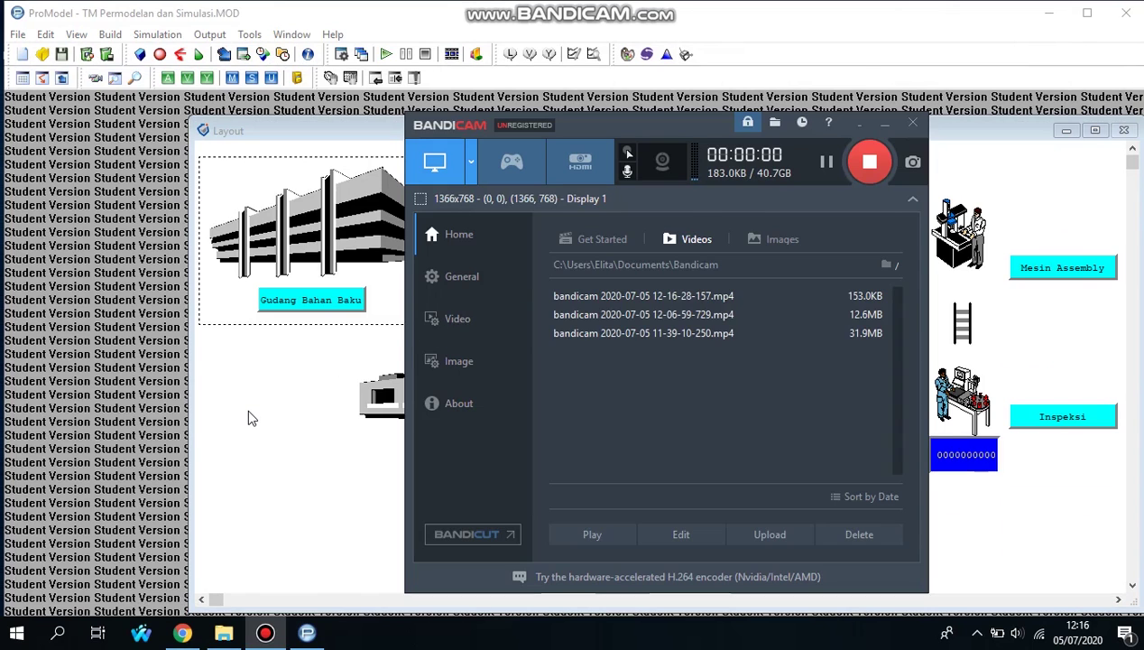
{"action": "key", "text": "alt+Tab"}
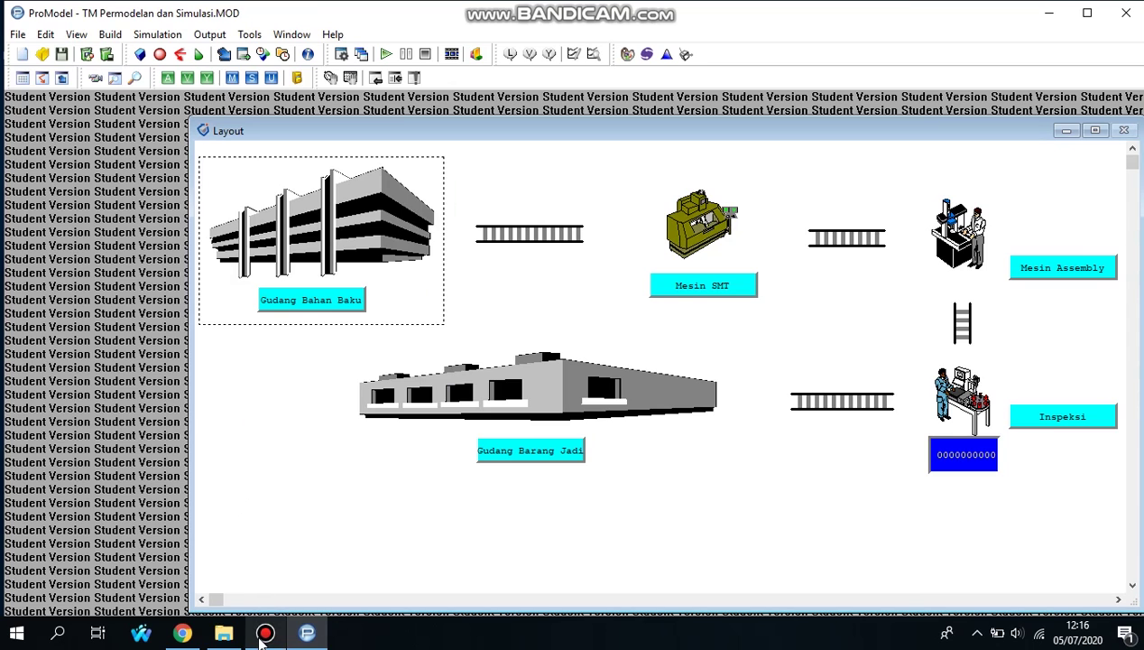
{"action": "left_click", "coordinate": [264, 634]}
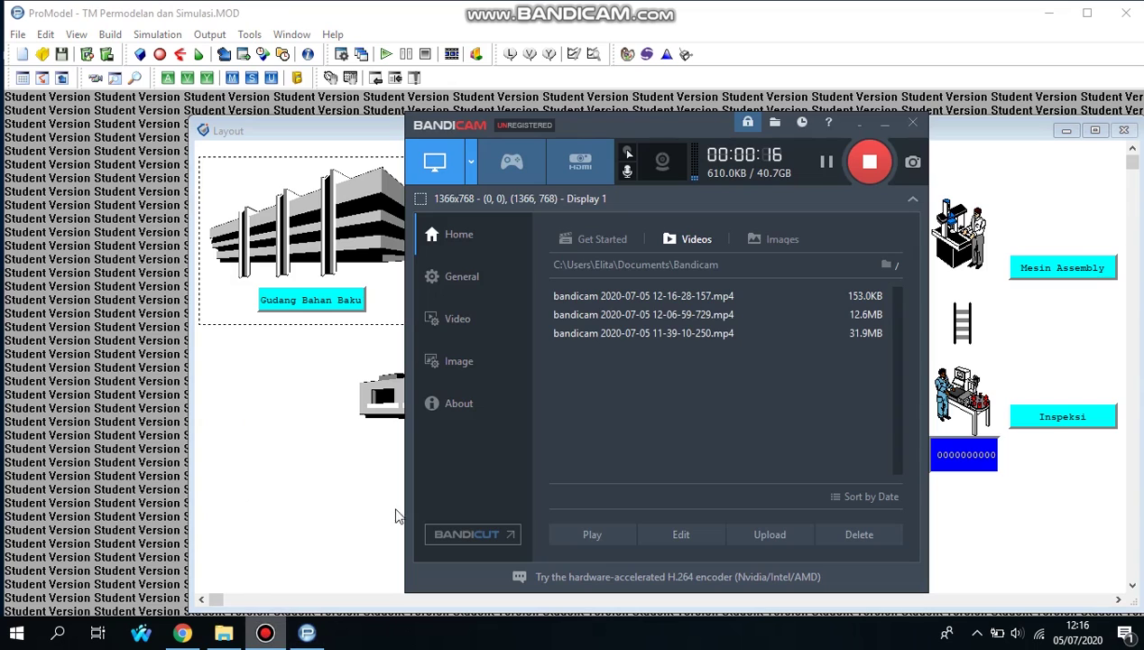